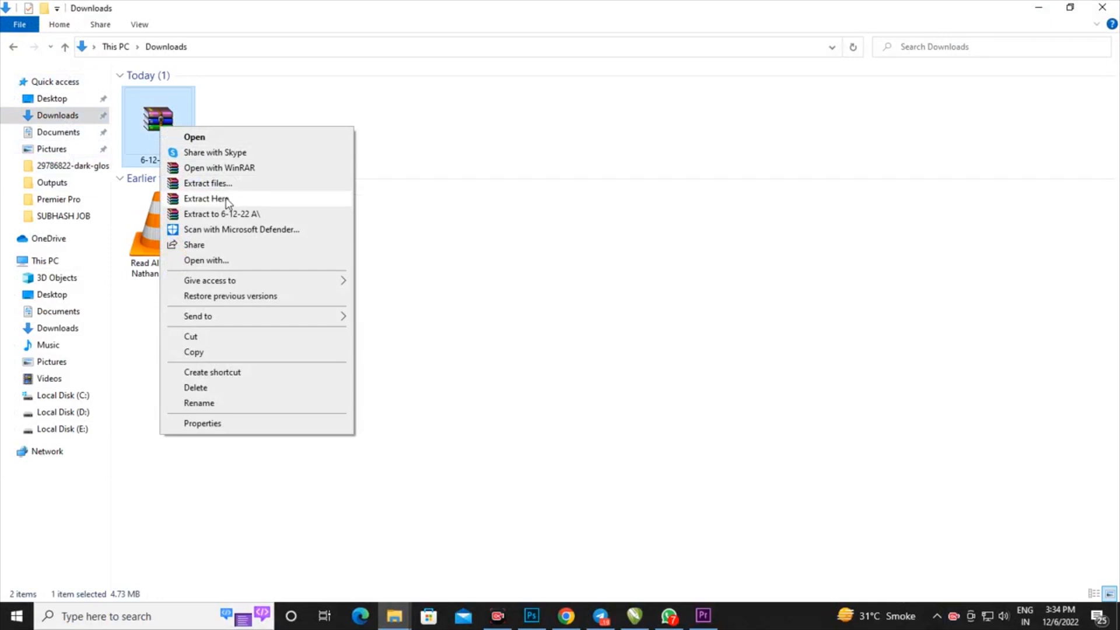
Extract the 6-12-22 A archive into Downloads using the archive password, and open the extracted PSD in Photoshop
click(231, 198)
text(••••••)
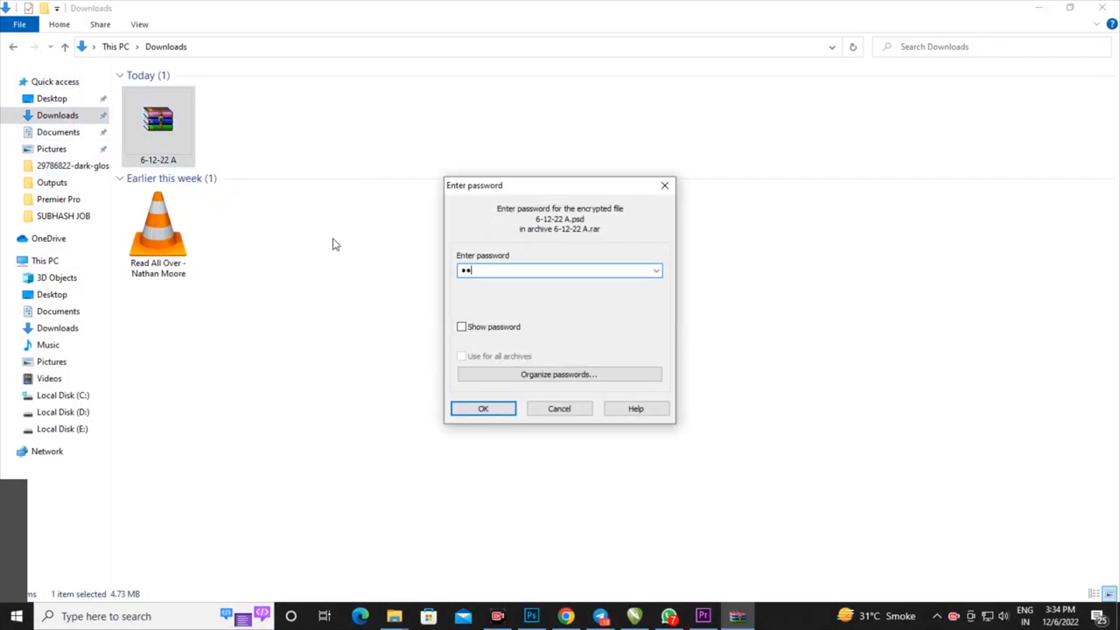
click(460, 411)
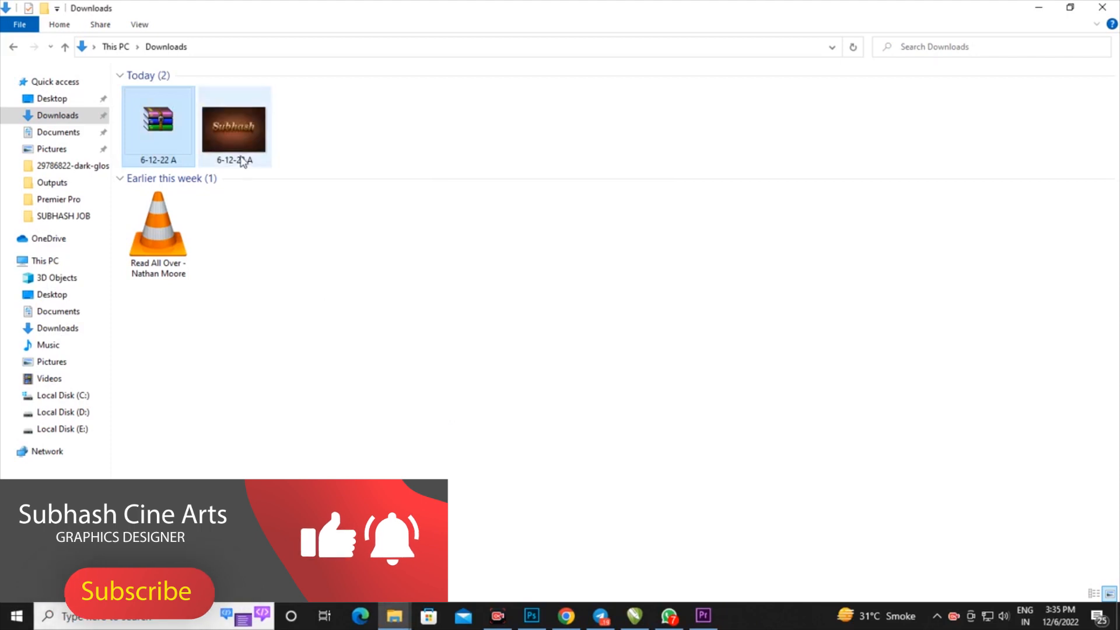
drag(255, 143, 479, 393)
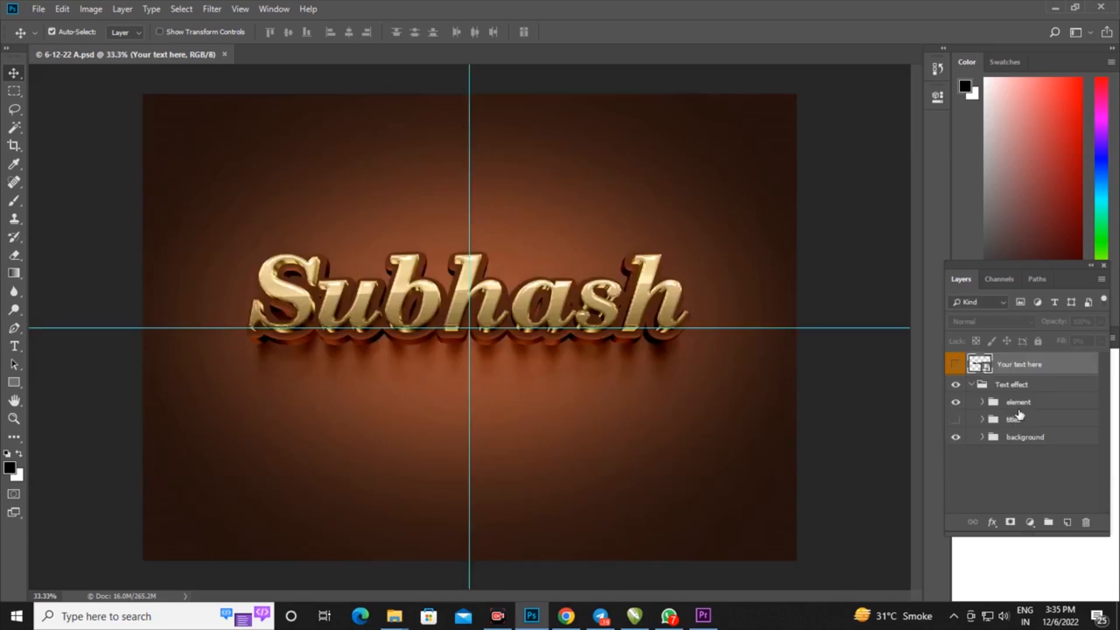
Open the "Your text here" smart object and replace its text with the sample first name
double_click(986, 368)
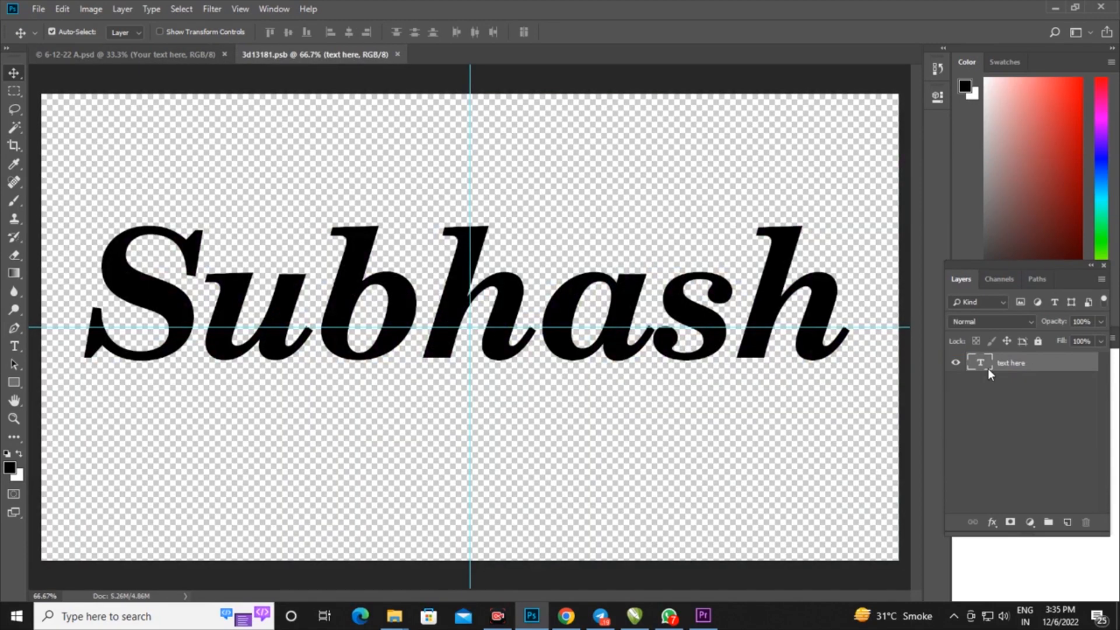
double_click(980, 363)
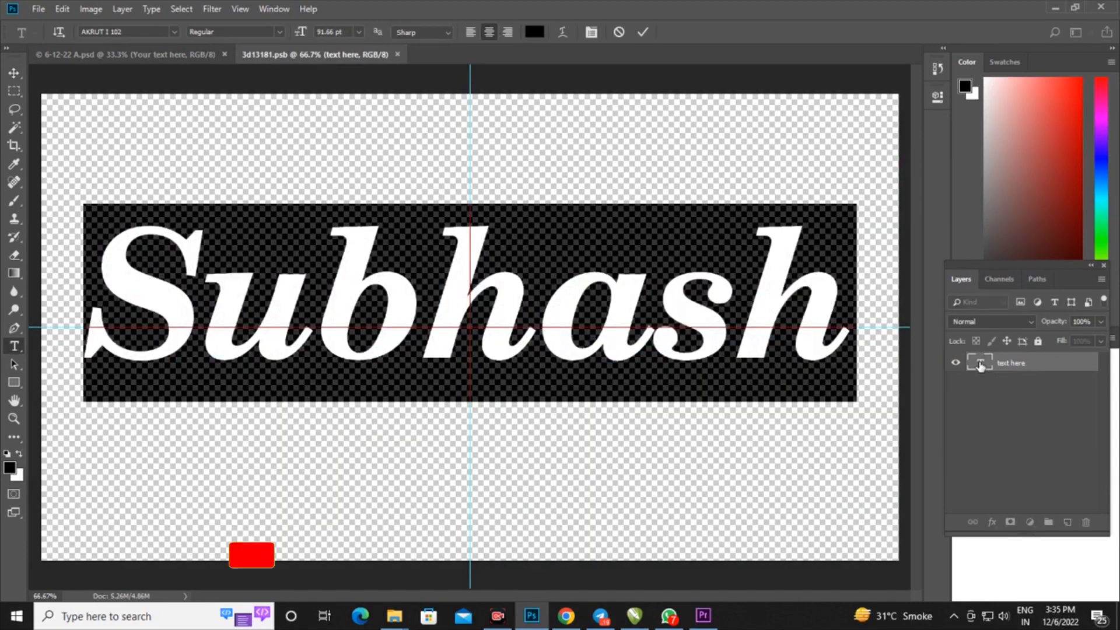
text(S)
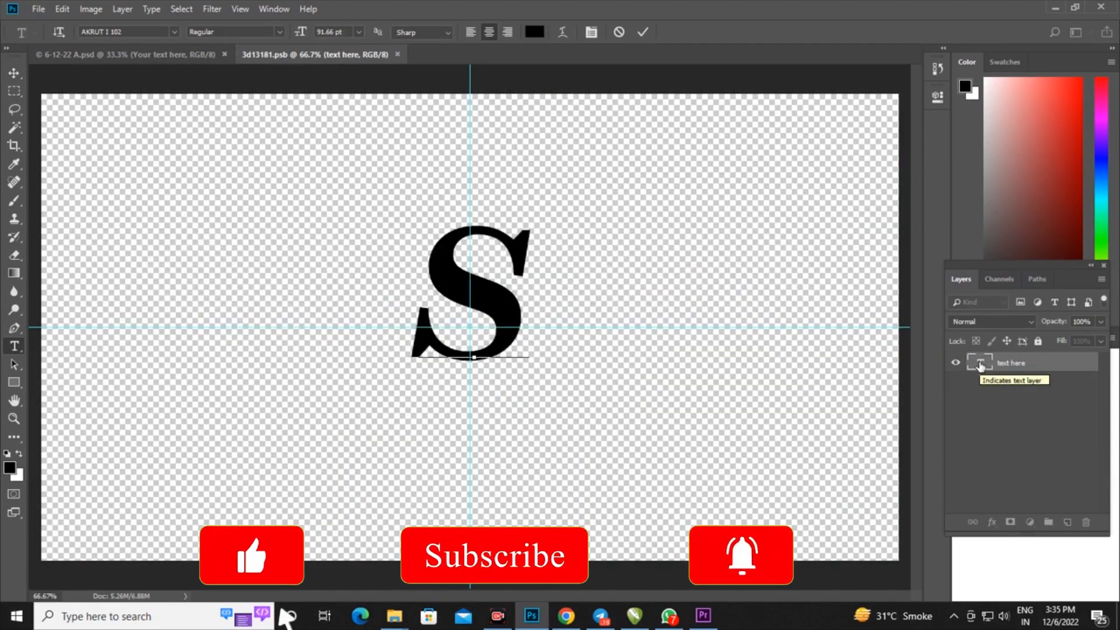
text(ubhash)
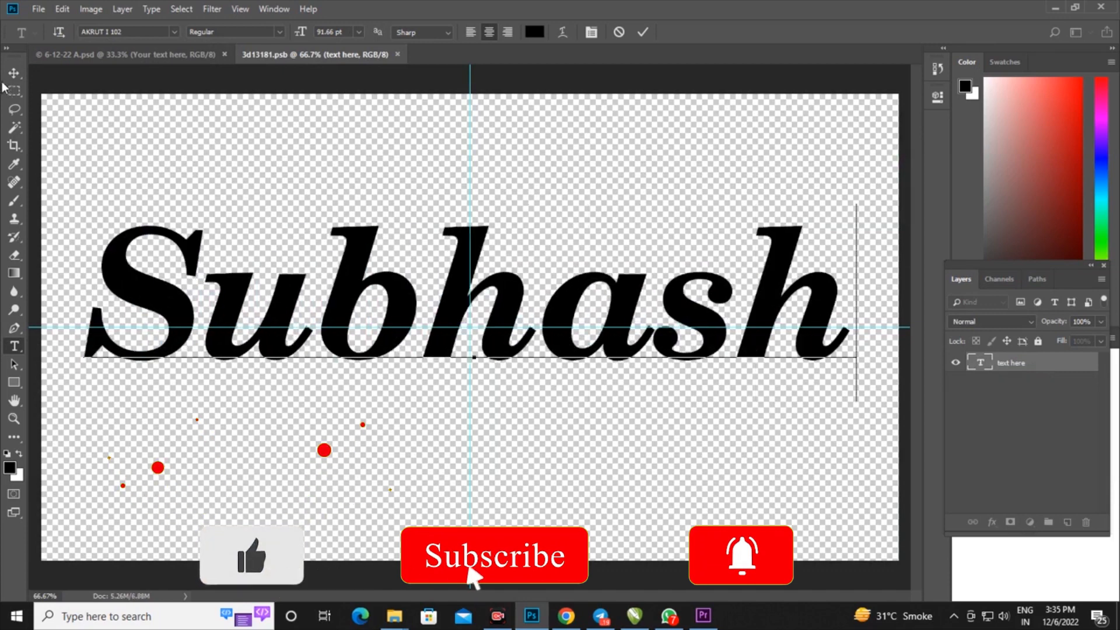
click(19, 70)
Scale the text down proportionally to about 79% and centre it on the vertical guide
key(ctrl+t)
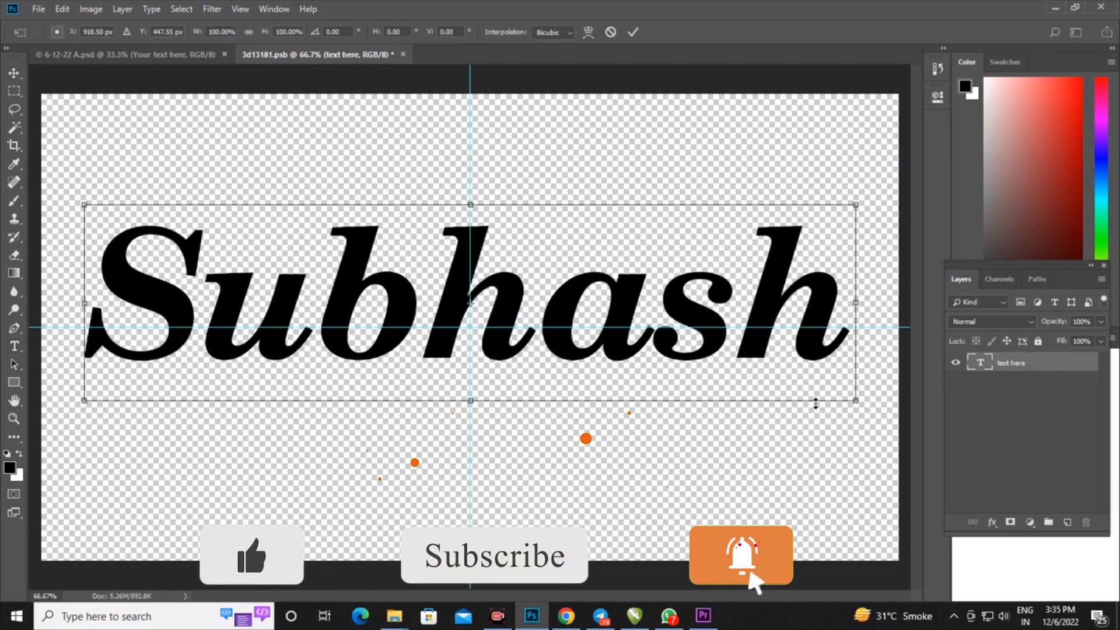
drag(853, 399, 697, 360)
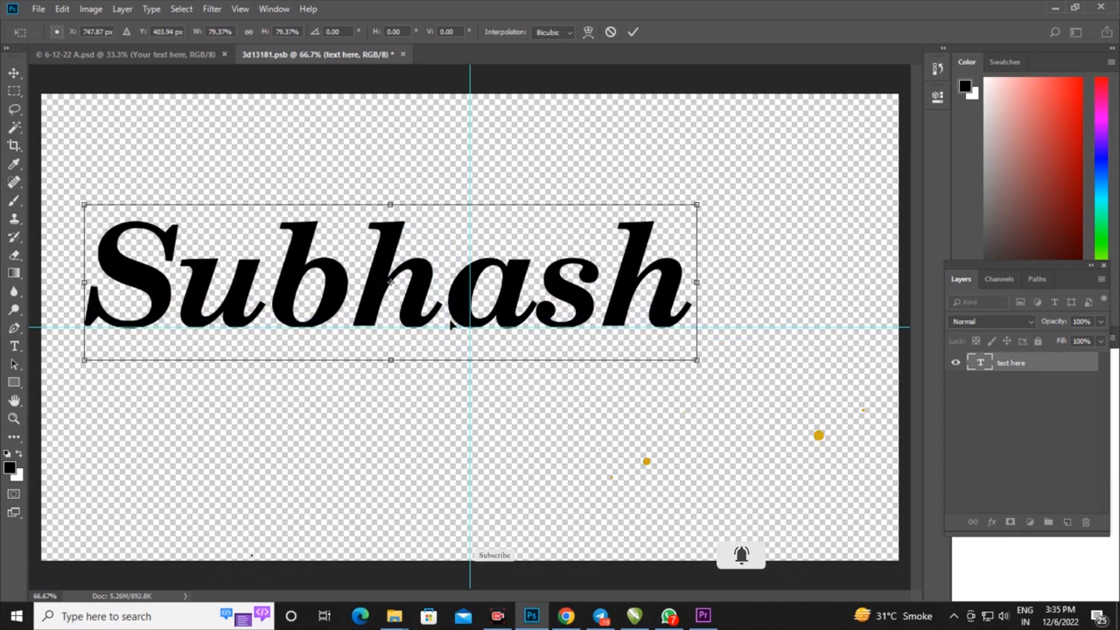
drag(428, 295, 508, 331)
click(13, 71)
click(489, 236)
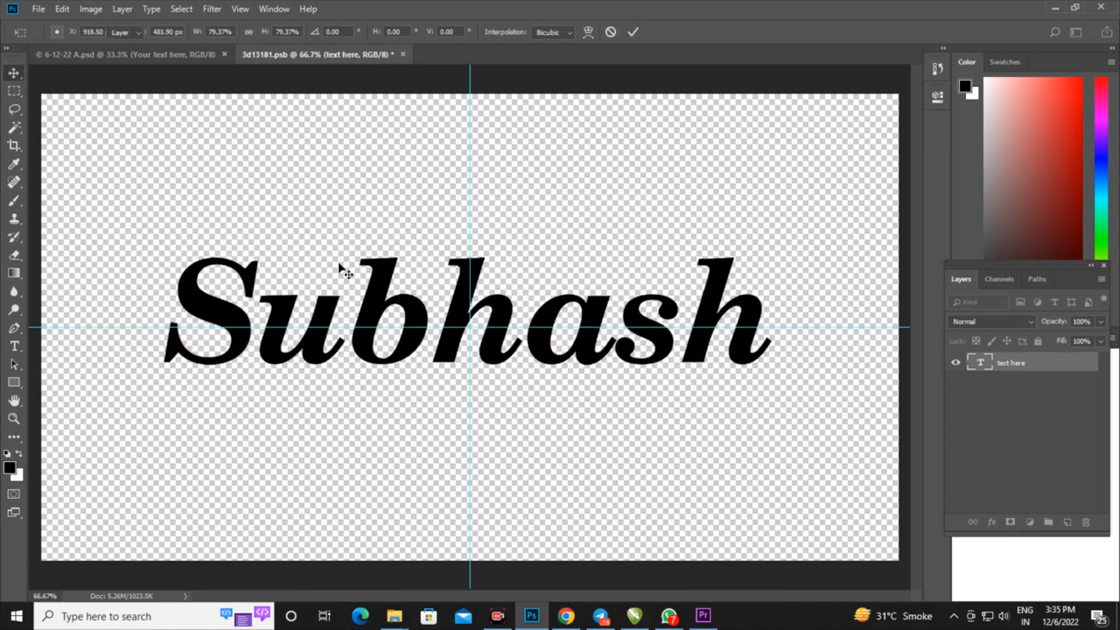
Change the text layer's font to AKRUT I 004
click(6, 346)
click(175, 32)
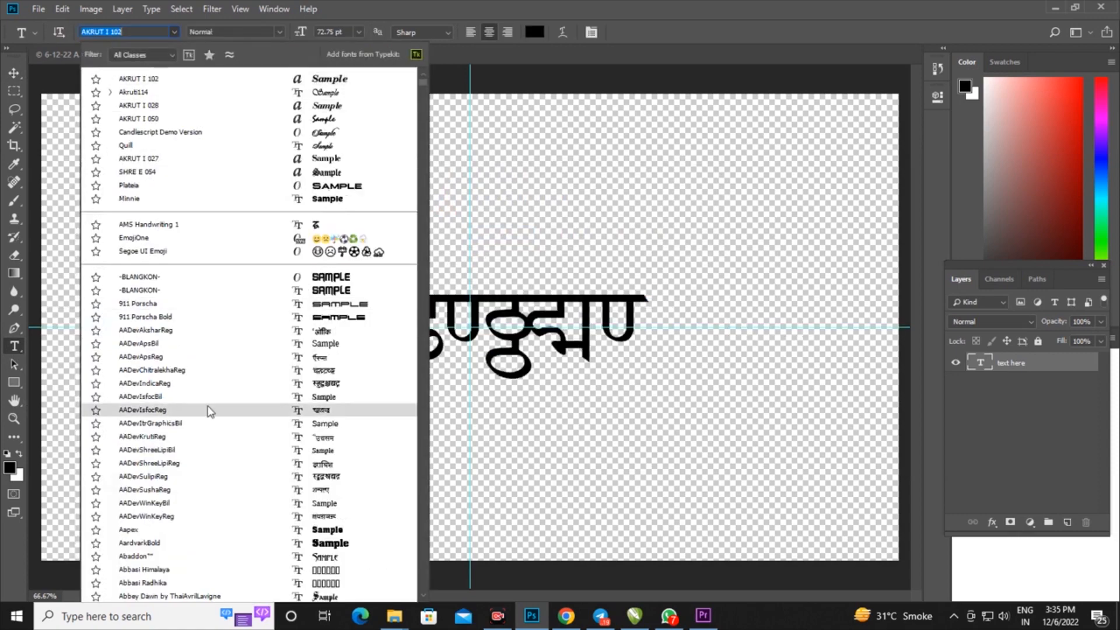
scroll(257, 413, down, 3)
scroll(321, 431, down, 5)
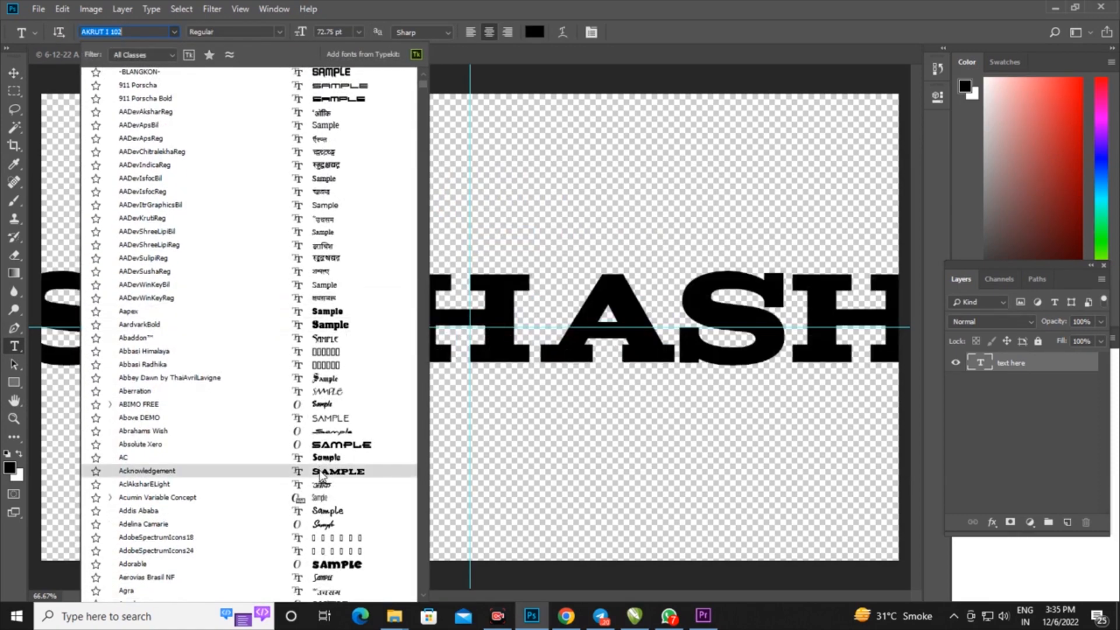
scroll(321, 478, down, 3)
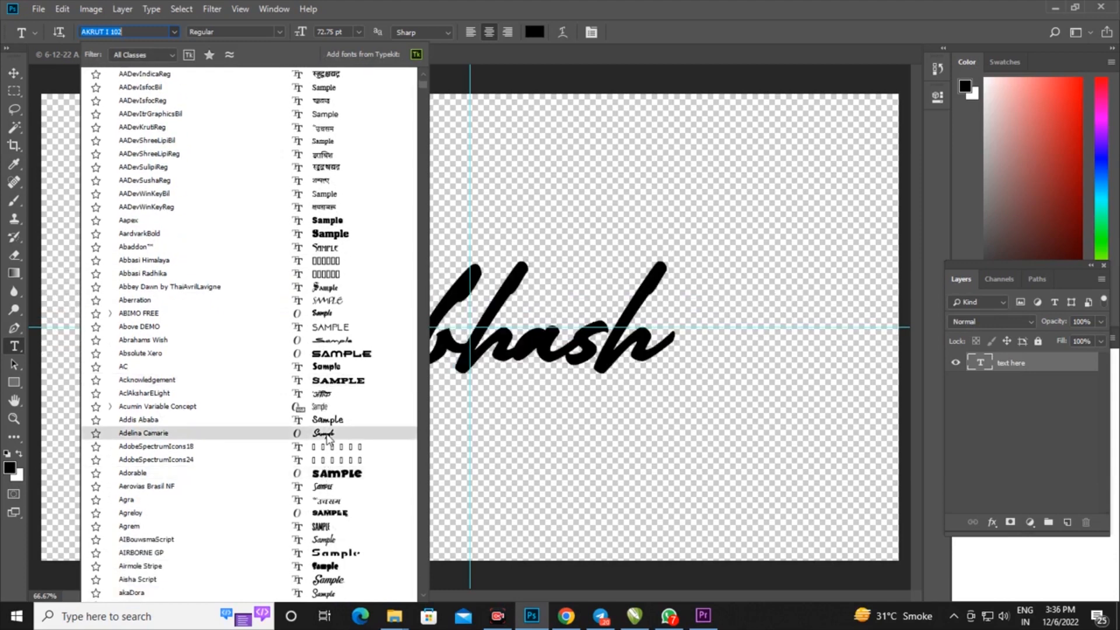
scroll(326, 441, down, 4)
scroll(321, 466, down, 4)
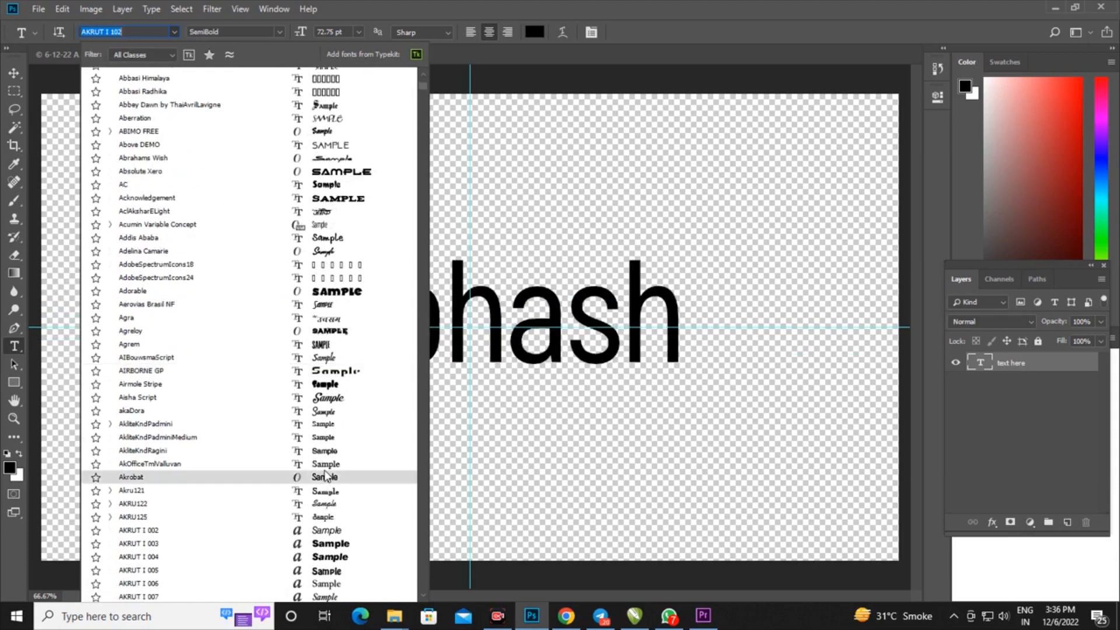
scroll(324, 474, down, 2)
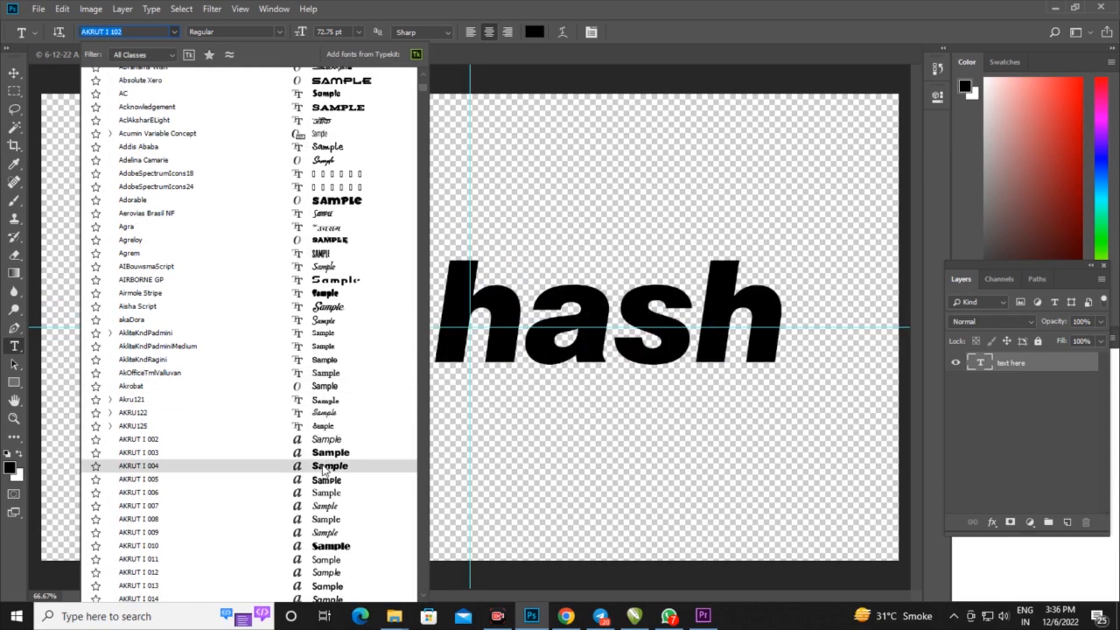
click(325, 470)
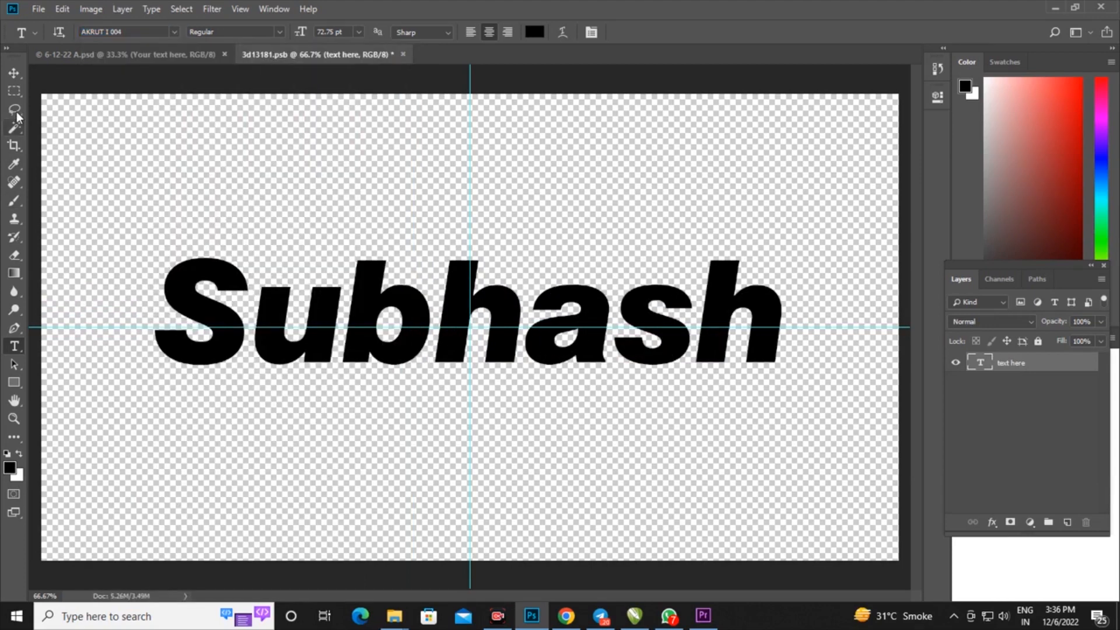
Close the 3d13181.psb smart object document and save its changes to update the main design
click(14, 73)
click(402, 54)
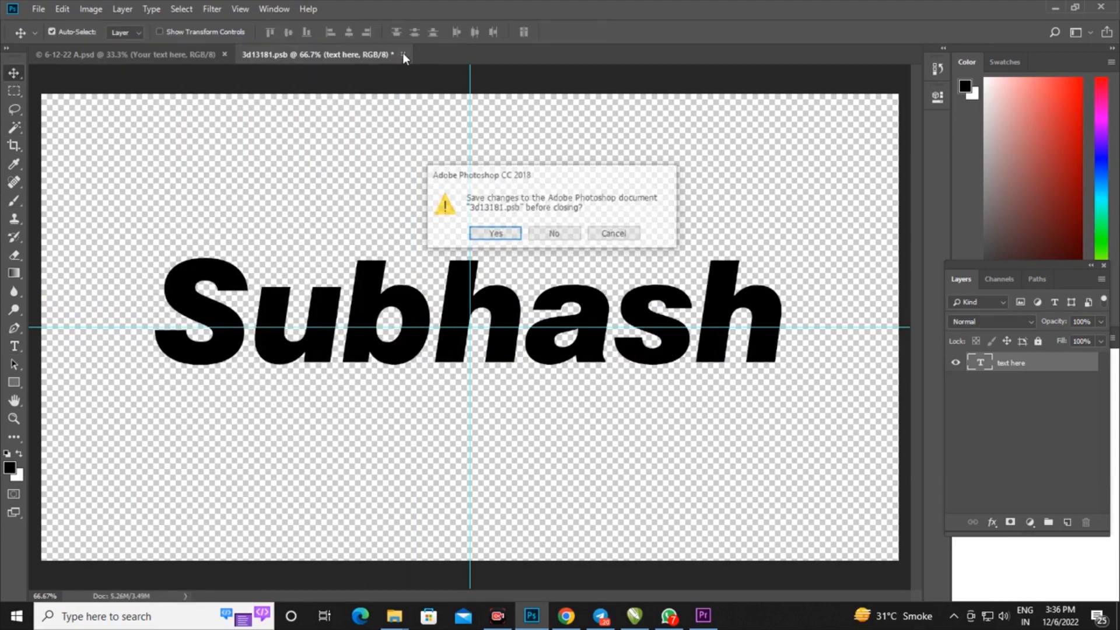
click(493, 231)
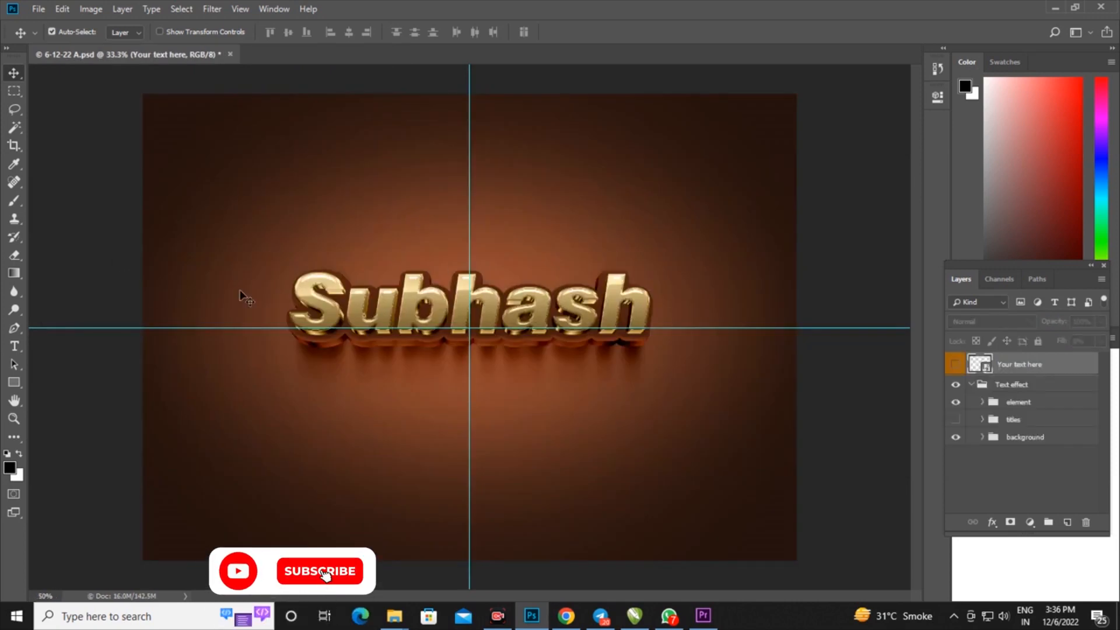
Hide the background group so the gold text effect stands on transparency
key(ctrl+plus)
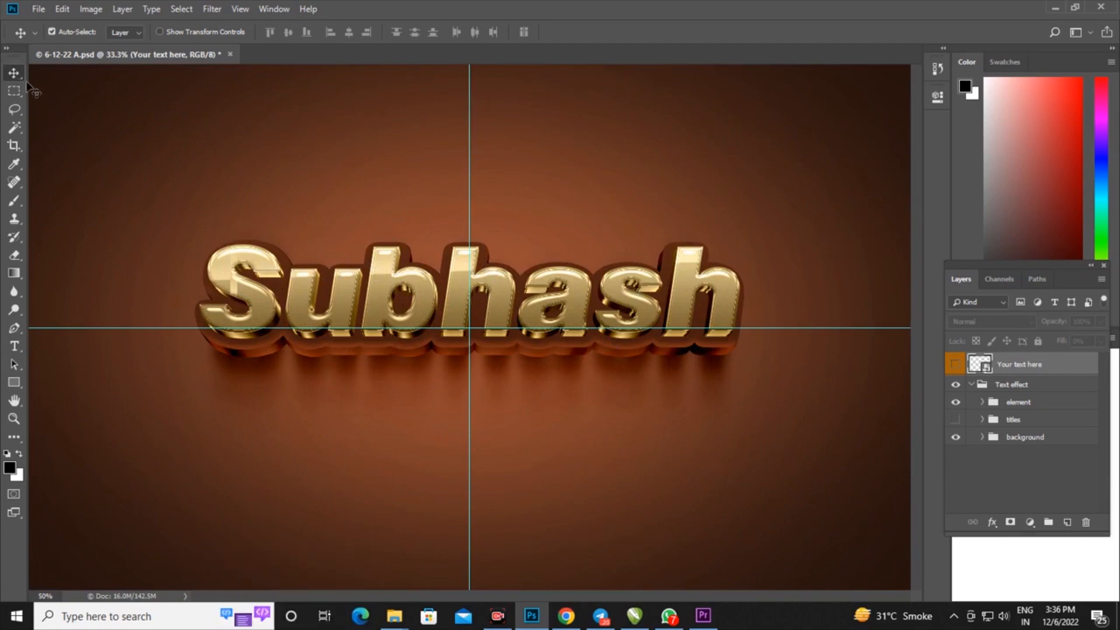
key(ctrl+plus)
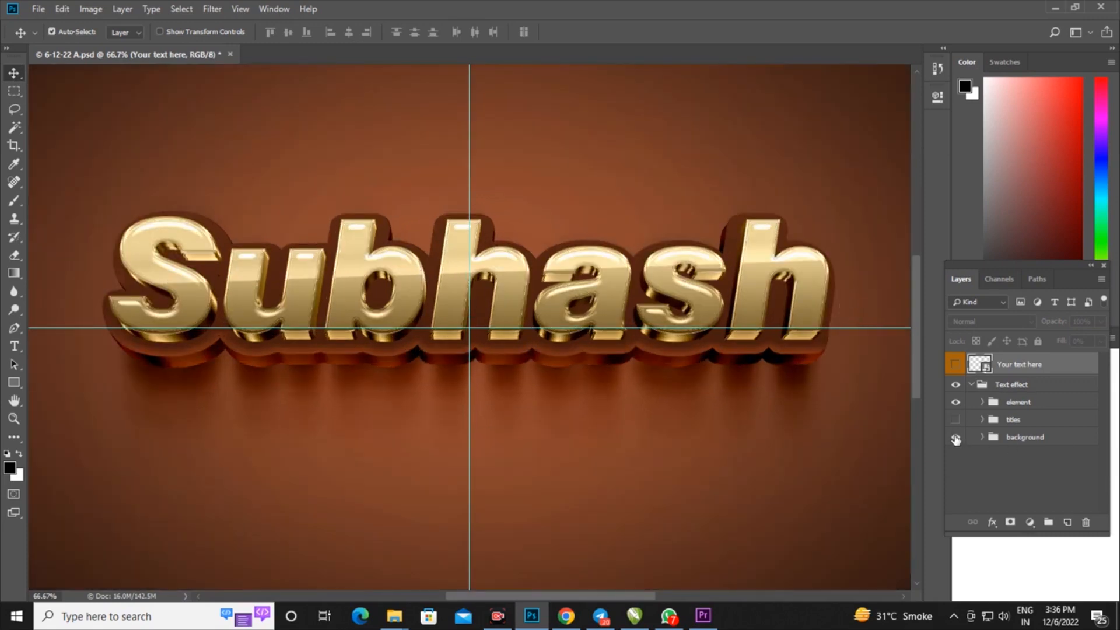
click(956, 437)
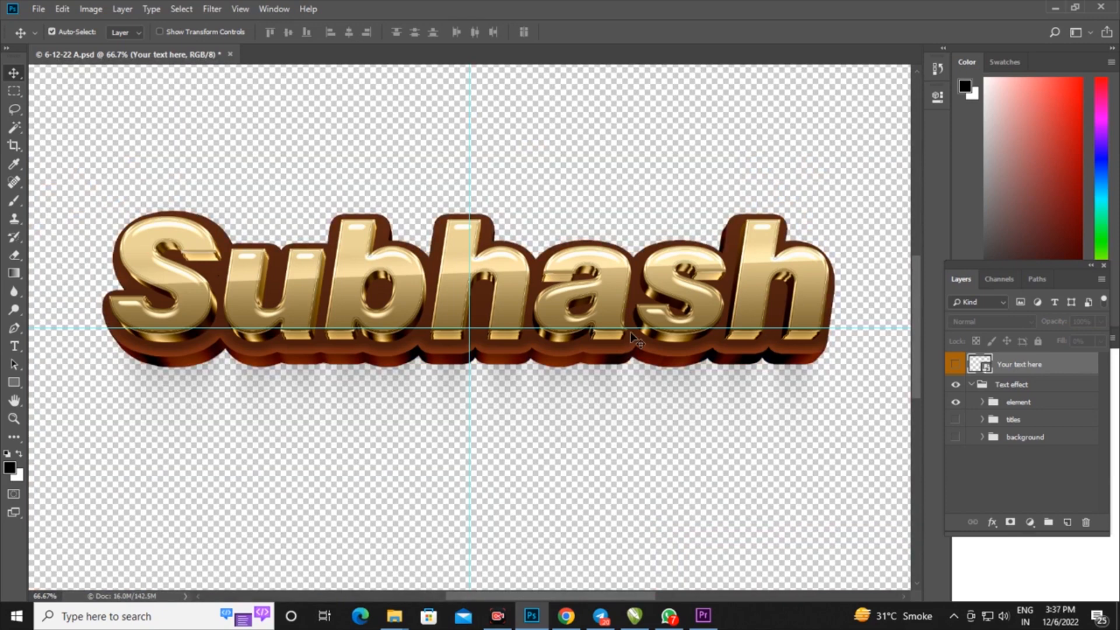
key(ctrl+0)
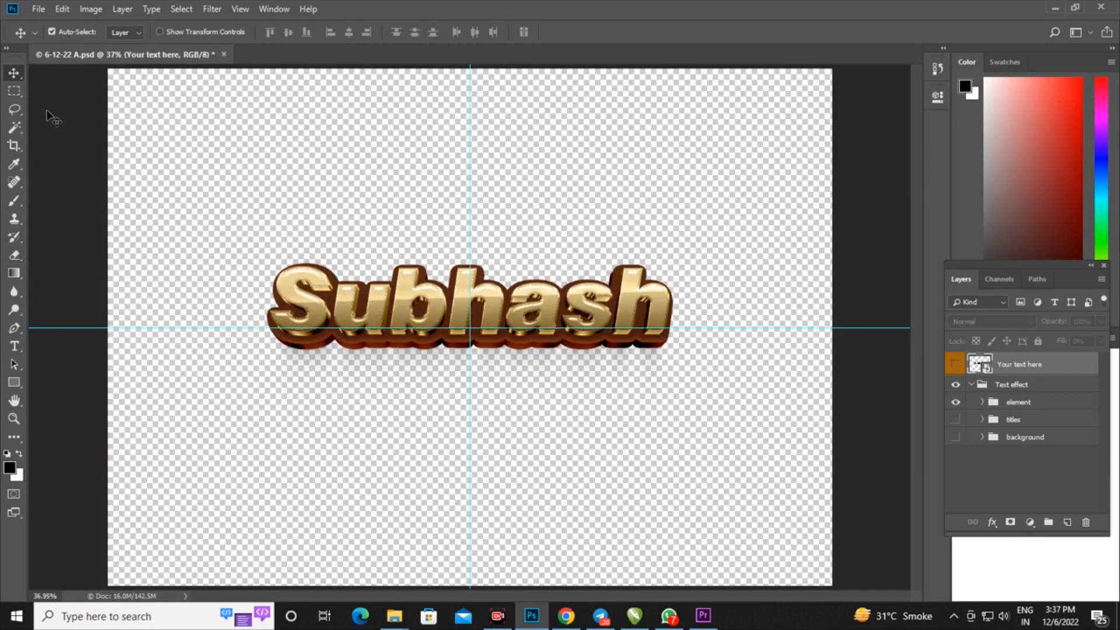
Save a PNG copy of the design in Downloads as 6-12-22 A with the large file size (fastest saving) option
click(39, 8)
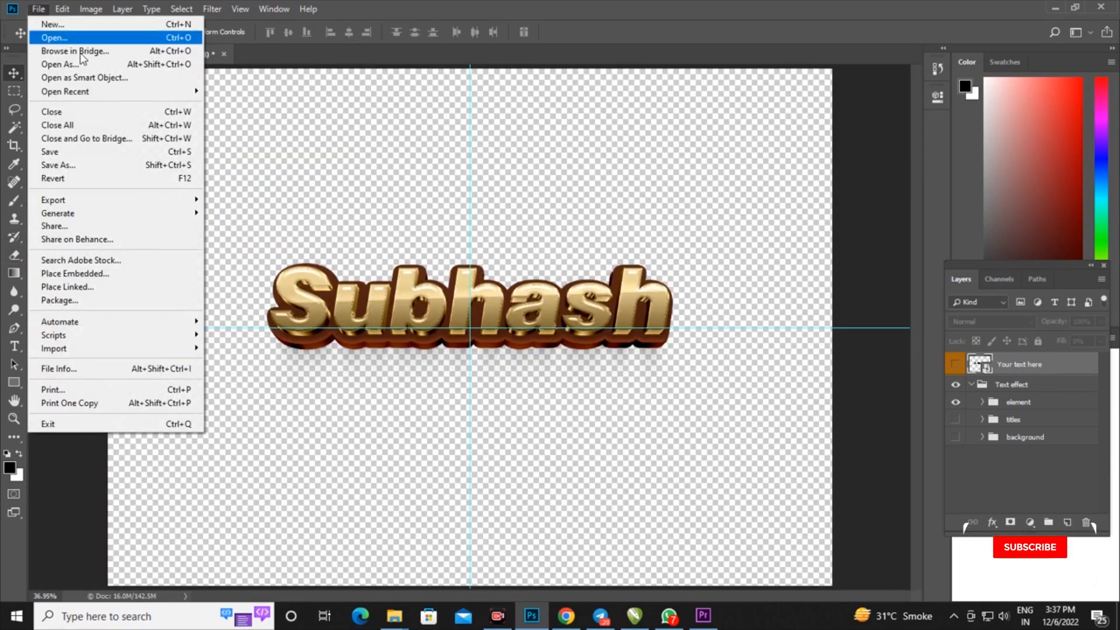
click(77, 165)
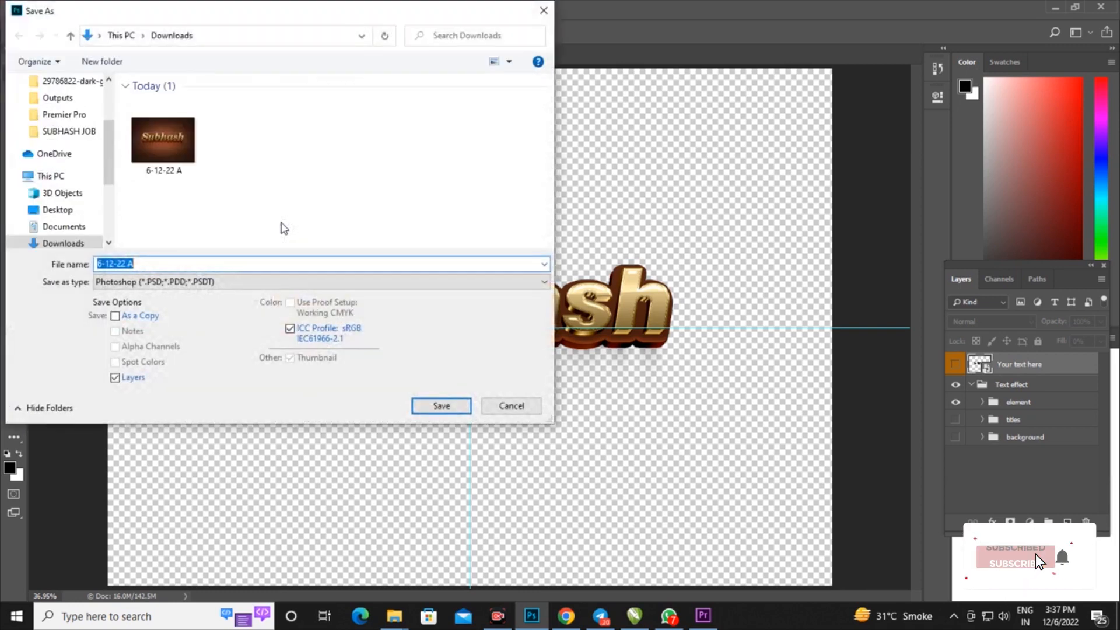
click(205, 283)
click(205, 464)
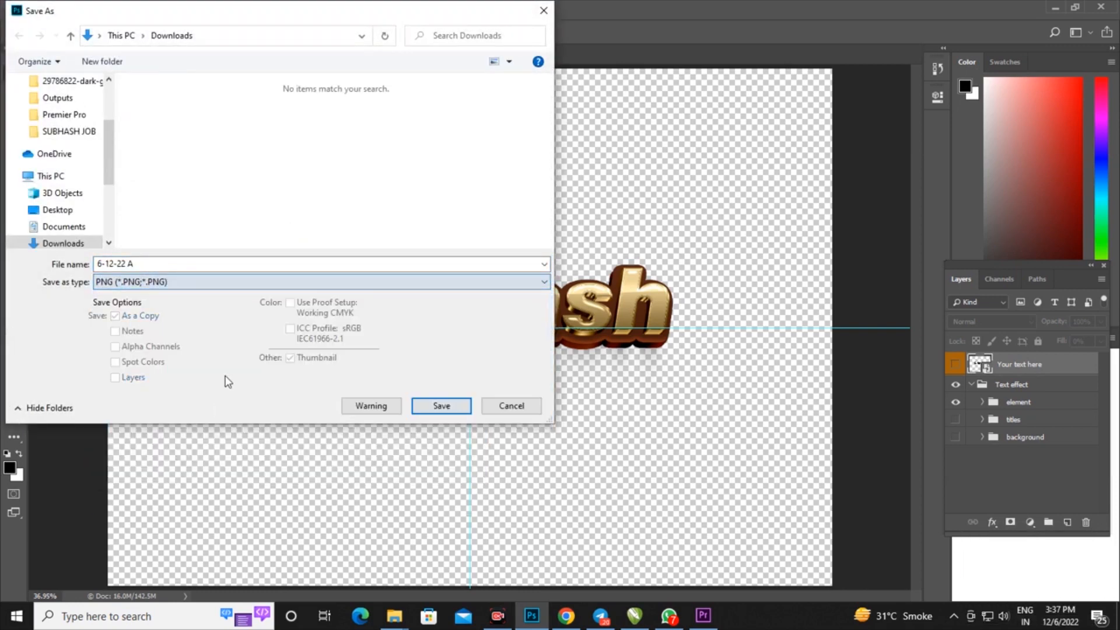
click(441, 406)
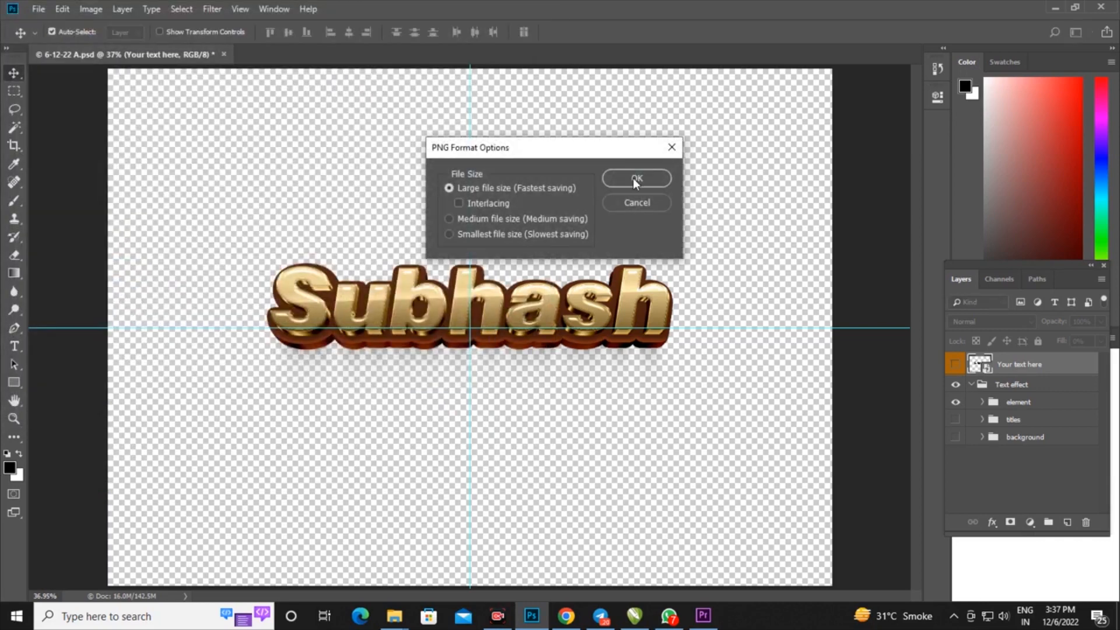
click(634, 180)
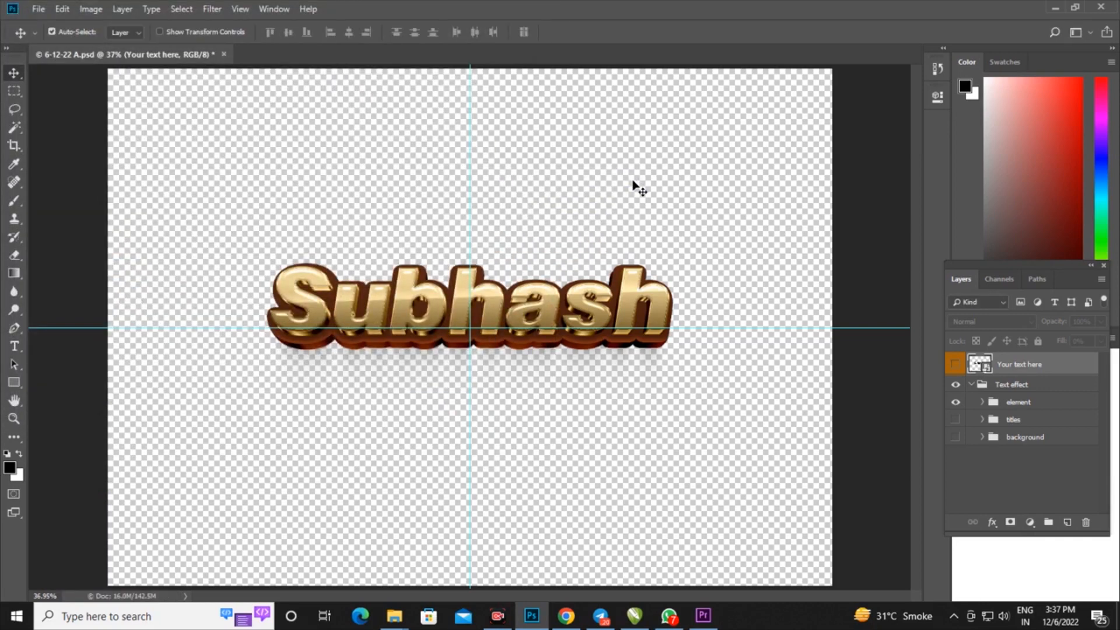
Reopen the "Your text here" smart object, and load the indiatyping.com English to Hindi typing page in a new Chrome tab
double_click(980, 364)
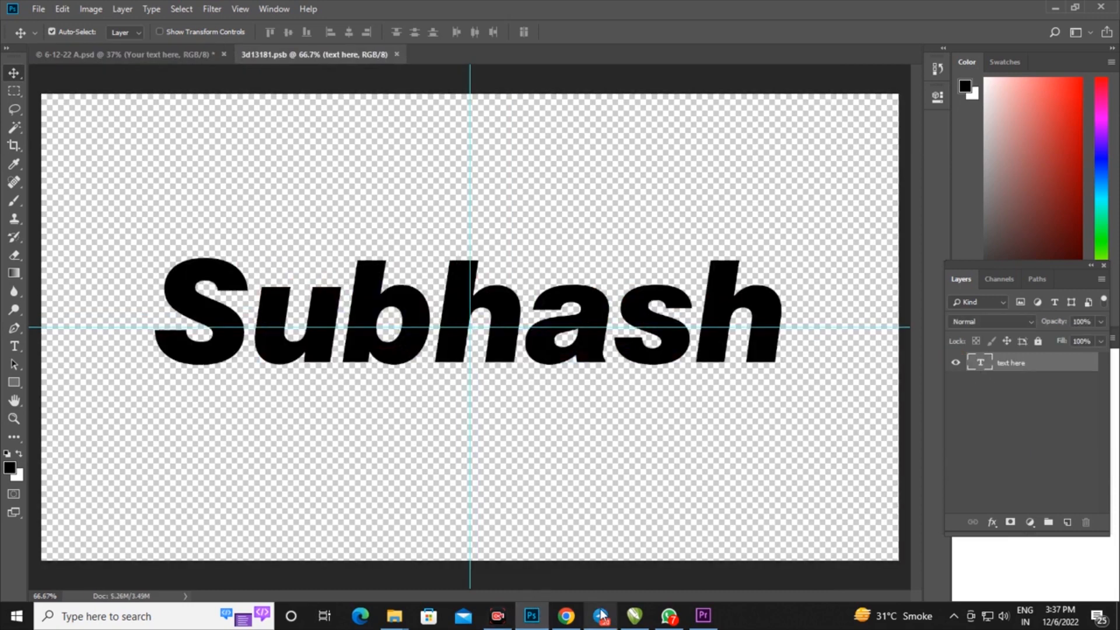
click(566, 616)
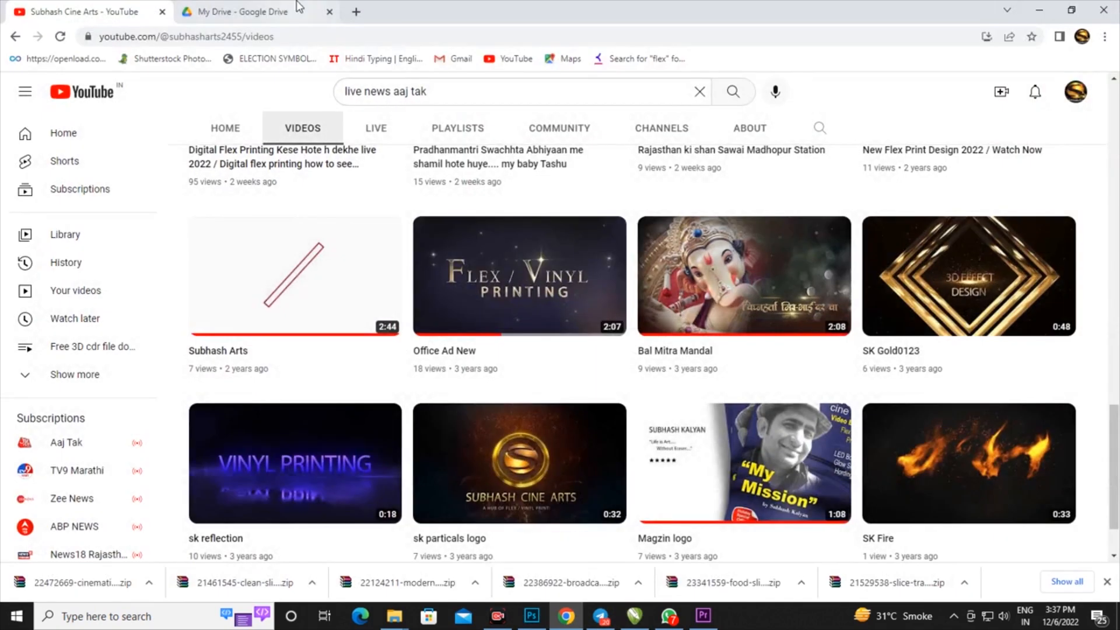
click(355, 12)
click(389, 61)
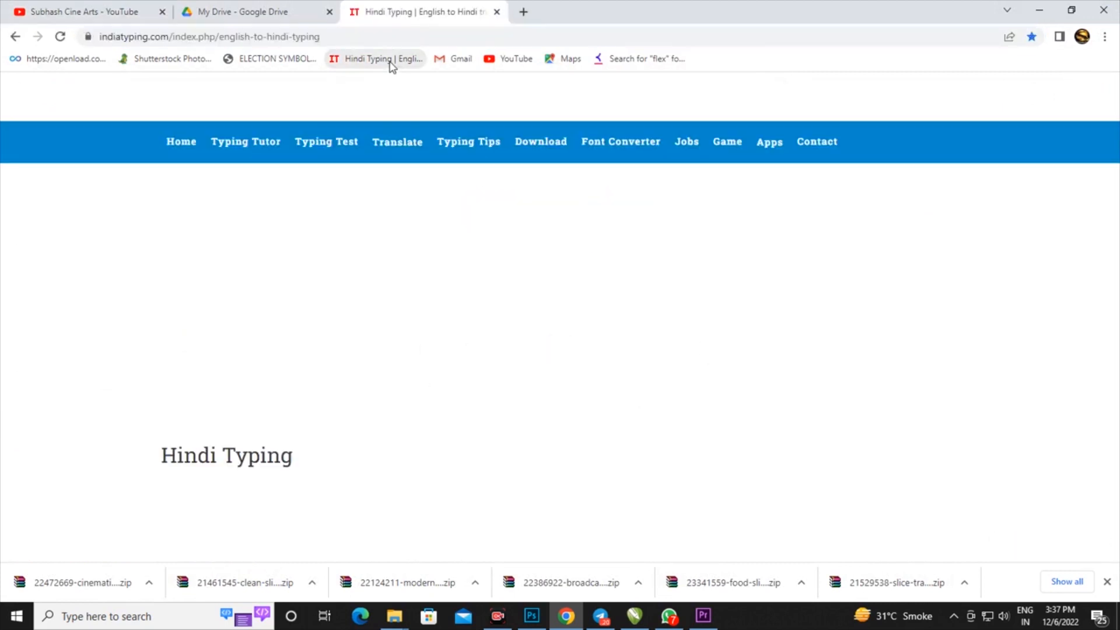
Convert the first name to Hindi word by word in the English to Hindi Converter and select the converted text
scroll(305, 300, down, 5)
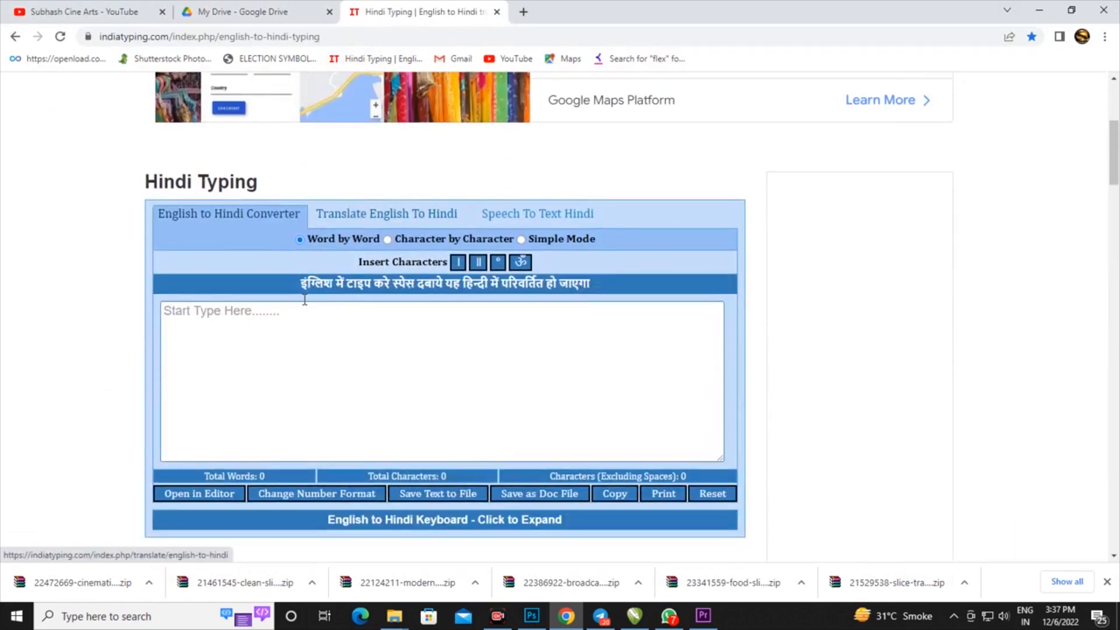
click(224, 314)
text(subhash)
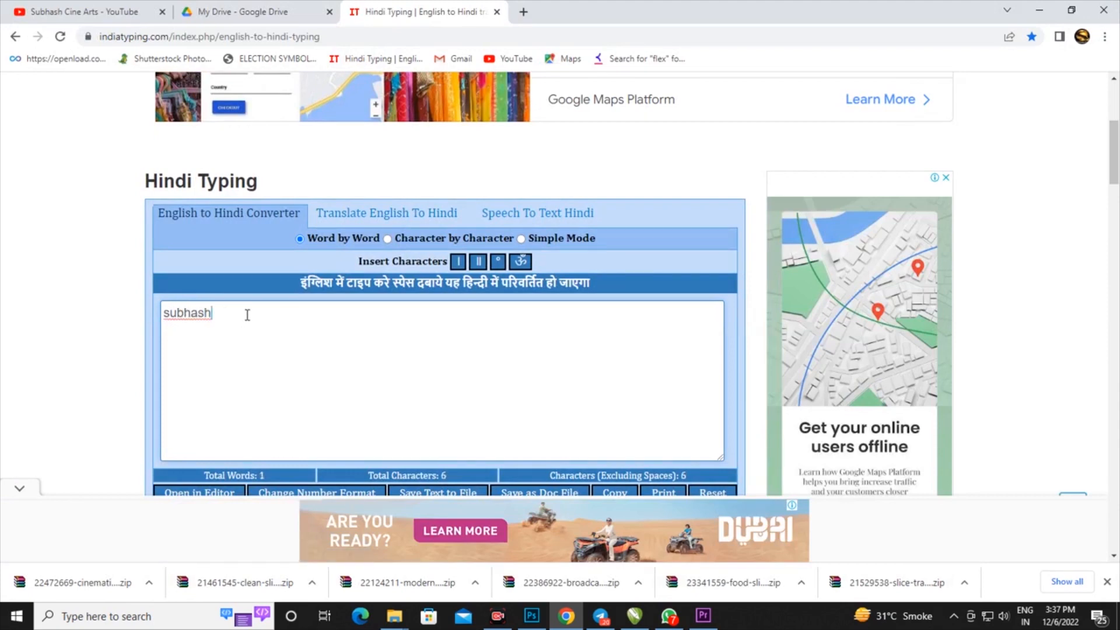
key(space)
key(ctrl+a)
key(ctrl+c)
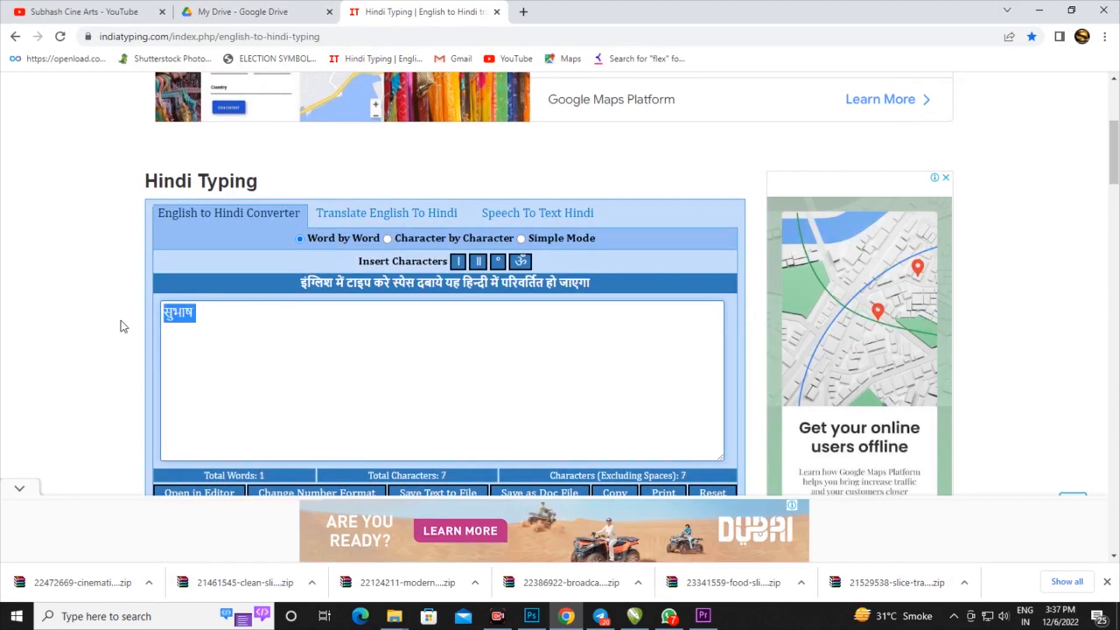
Switch to Photoshop and replace the smart object's text with the Hindi name from the converter
click(531, 616)
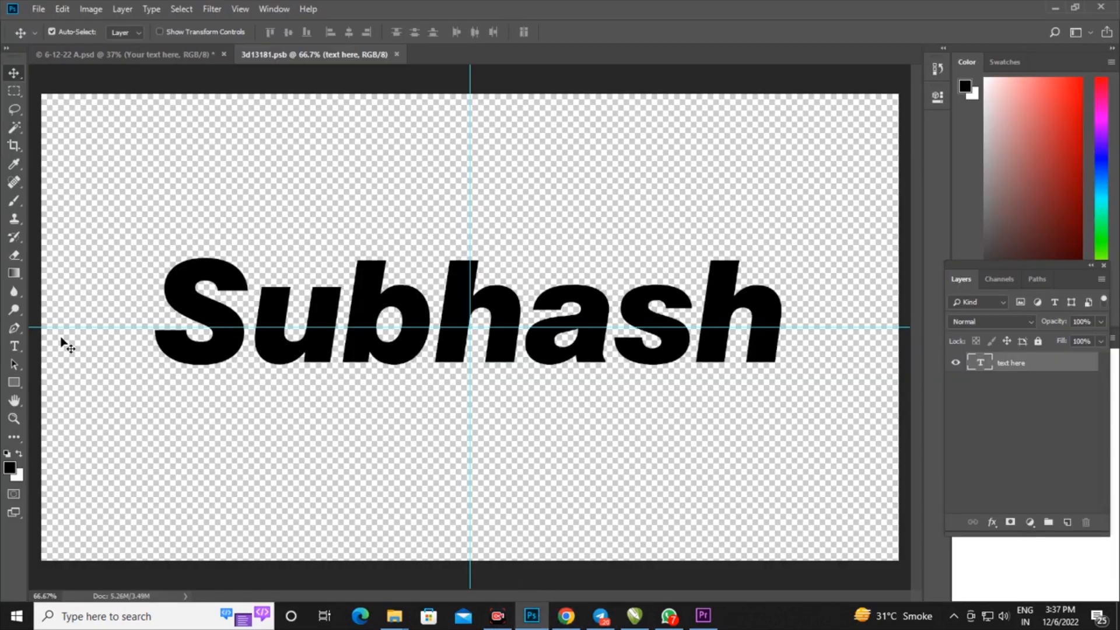
double_click(982, 365)
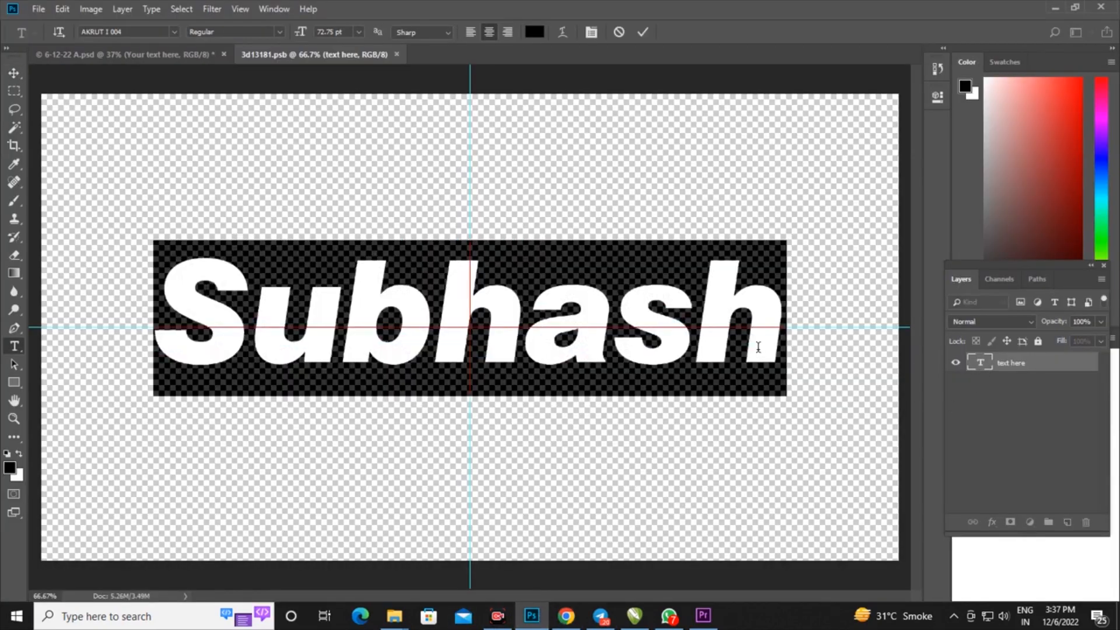
key(ctrl+v)
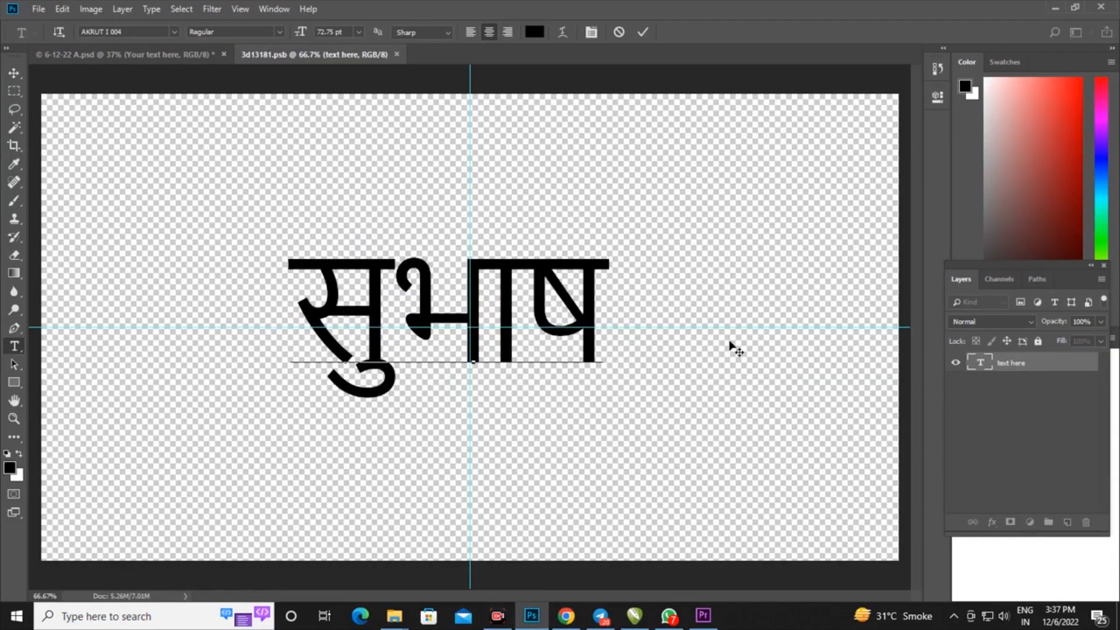
click(14, 73)
Set the Hindi text layer's font to Khand Bold
click(15, 347)
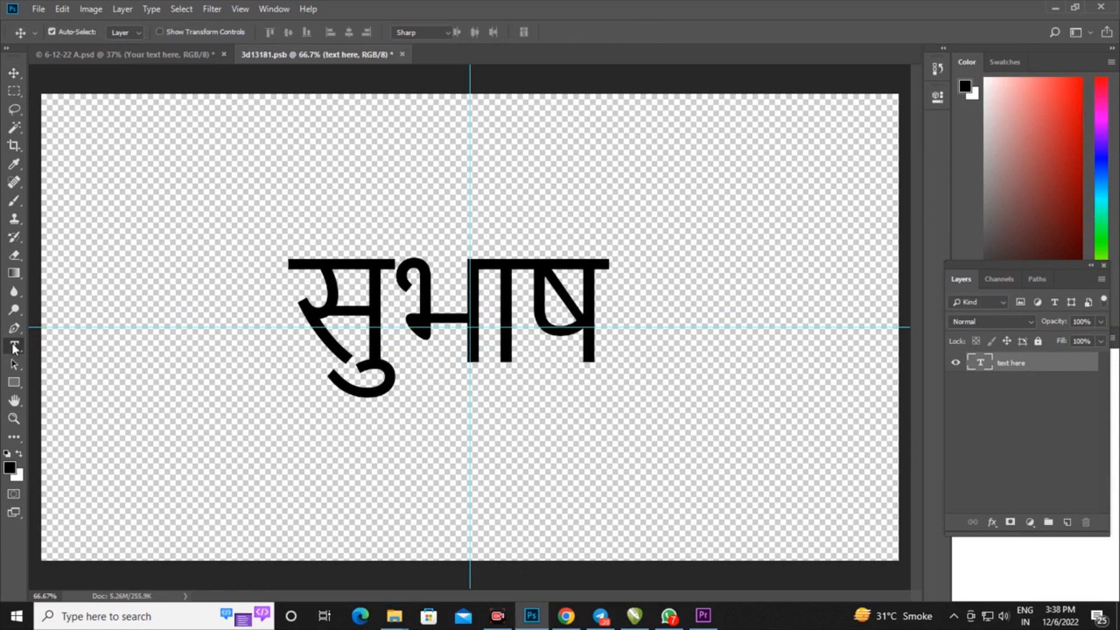
click(173, 31)
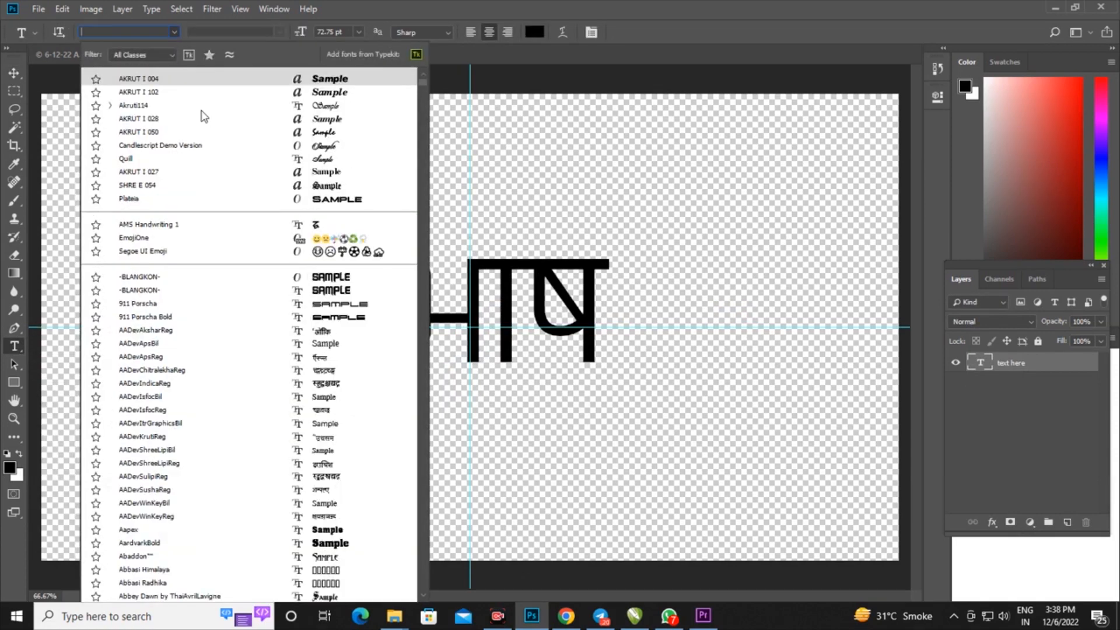
text(k)
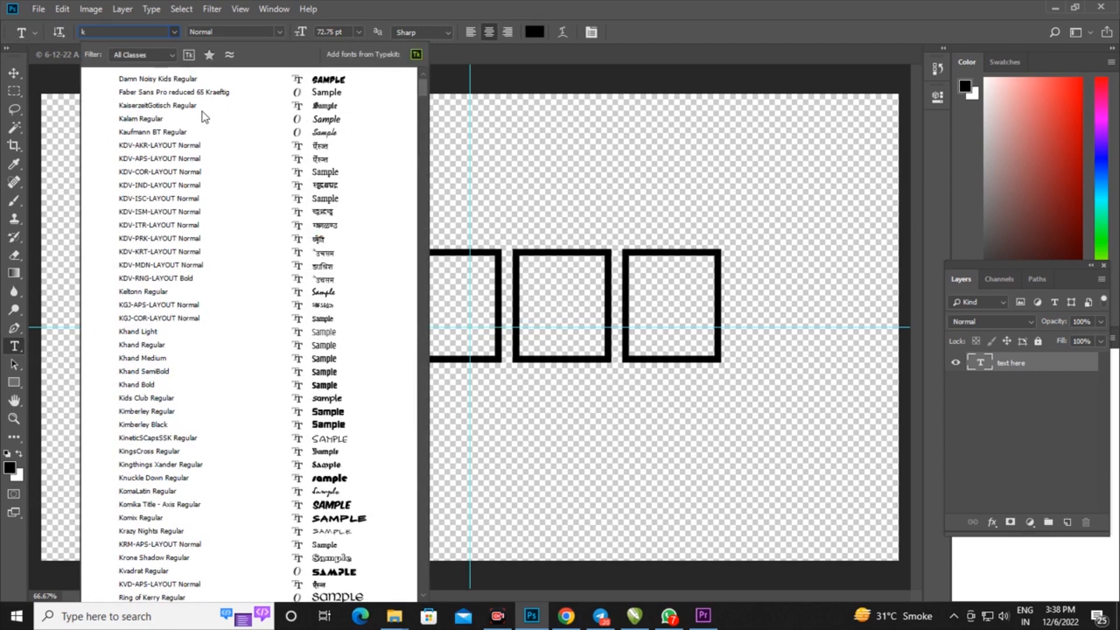
text(hs)
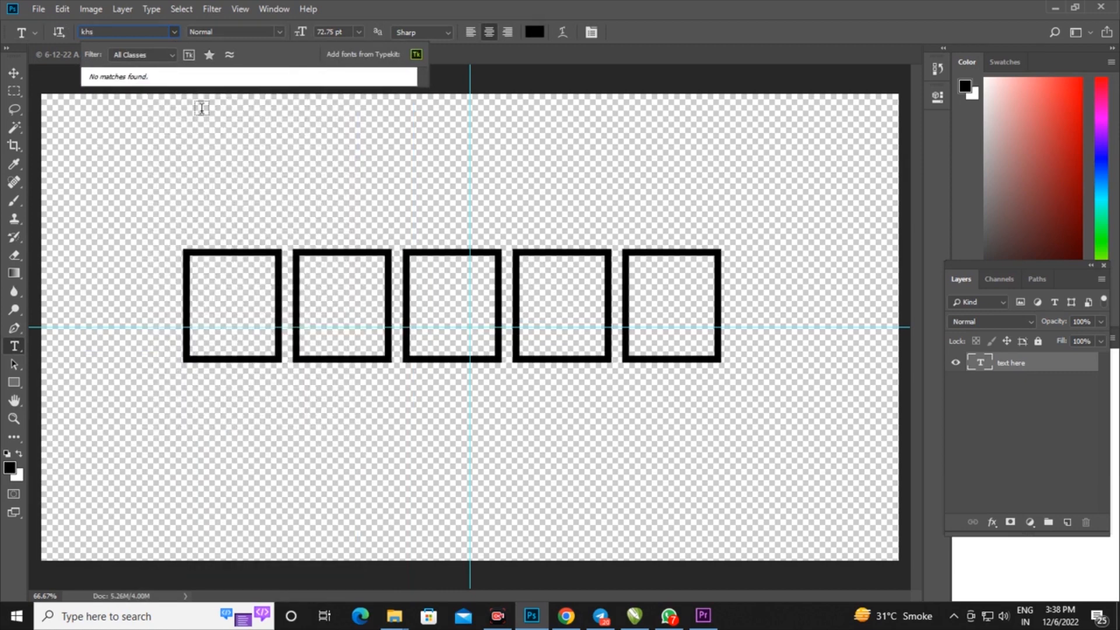
key(BackSpace)
text(a)
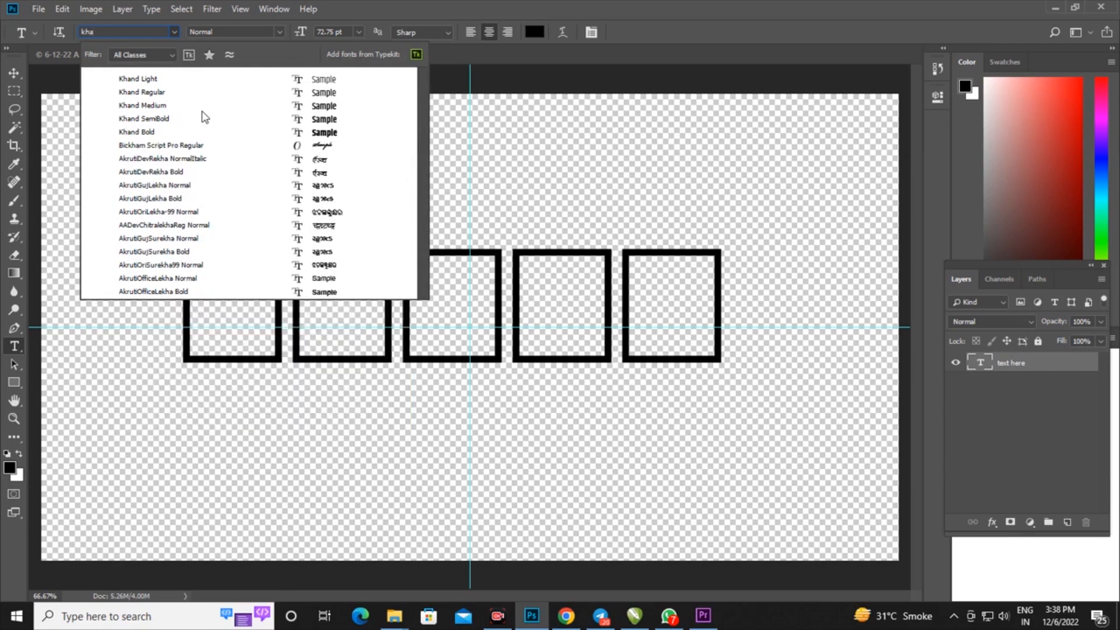
click(321, 132)
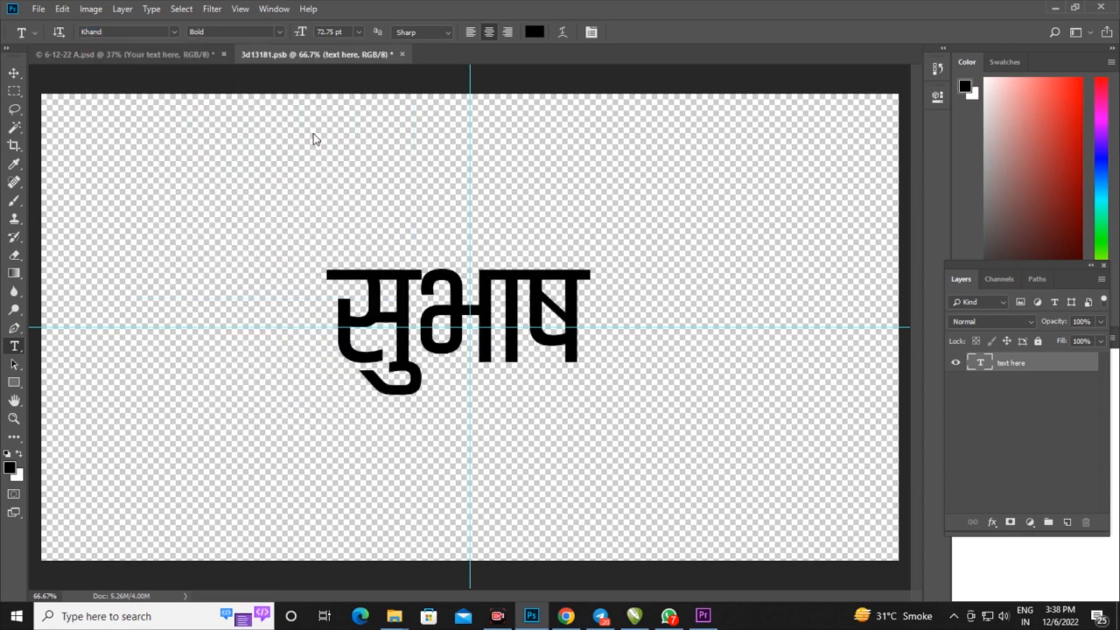
Enlarge the Hindi text to about 166% width and 137% height, roughly centred on the guides
click(14, 73)
key(ctrl+t)
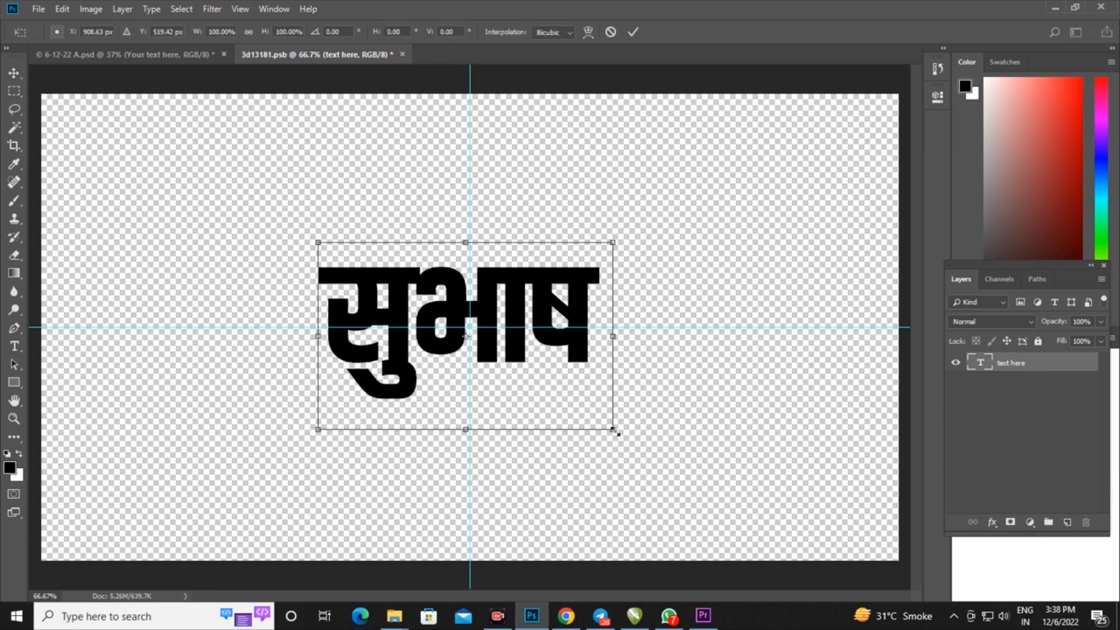
drag(614, 430, 689, 453)
drag(304, 239, 212, 219)
drag(690, 457, 716, 478)
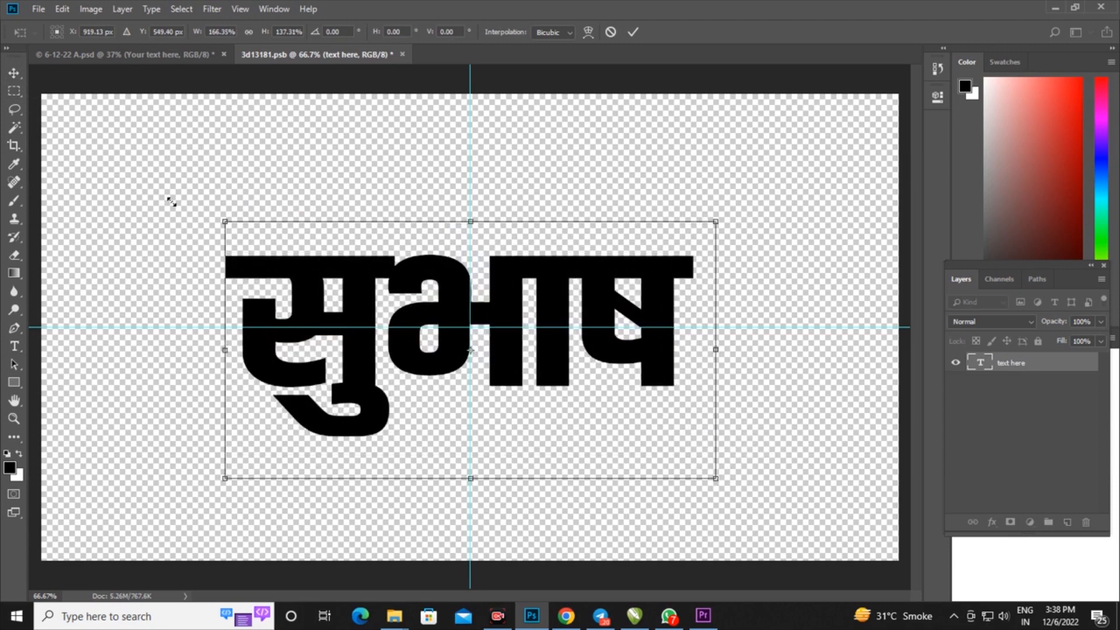
click(14, 74)
click(493, 235)
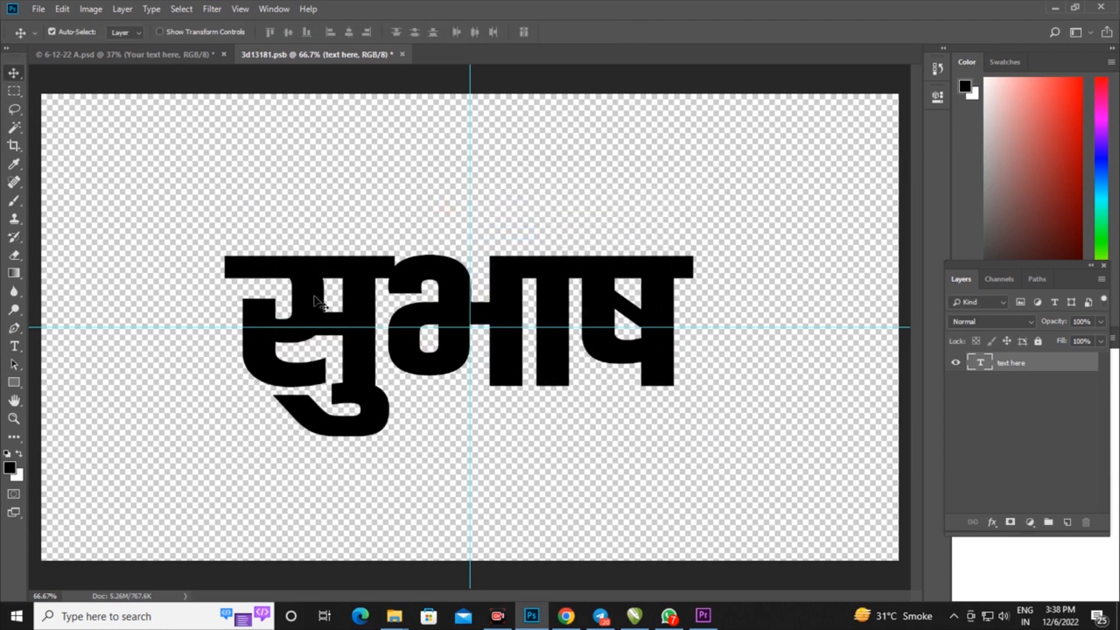
Close the smart object with its changes saved so the gold effect updates to the Hindi text
click(403, 55)
click(493, 231)
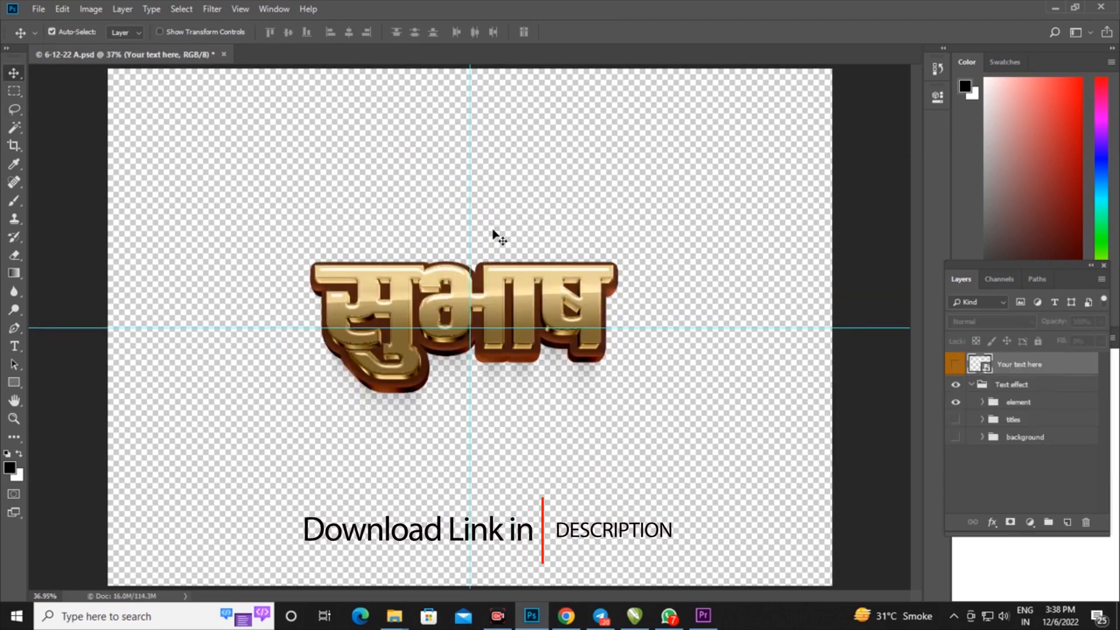
key(ctrl+plus)
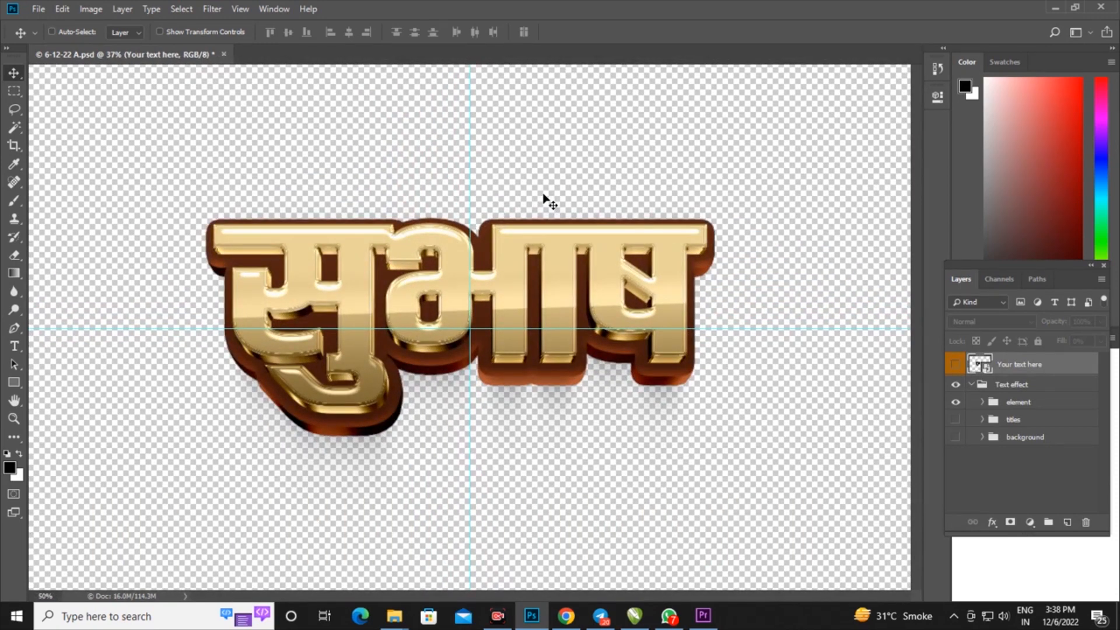
key(ctrl+plus)
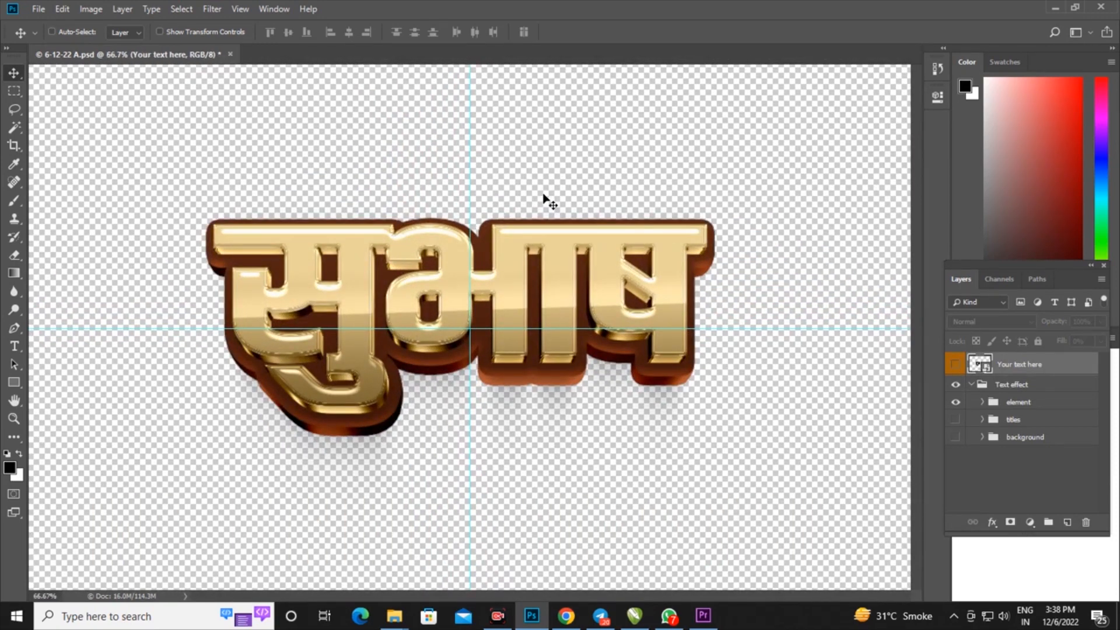
Crop the canvas closely around the gold Hindi text, keeping its drop shadow inside the frame
click(14, 149)
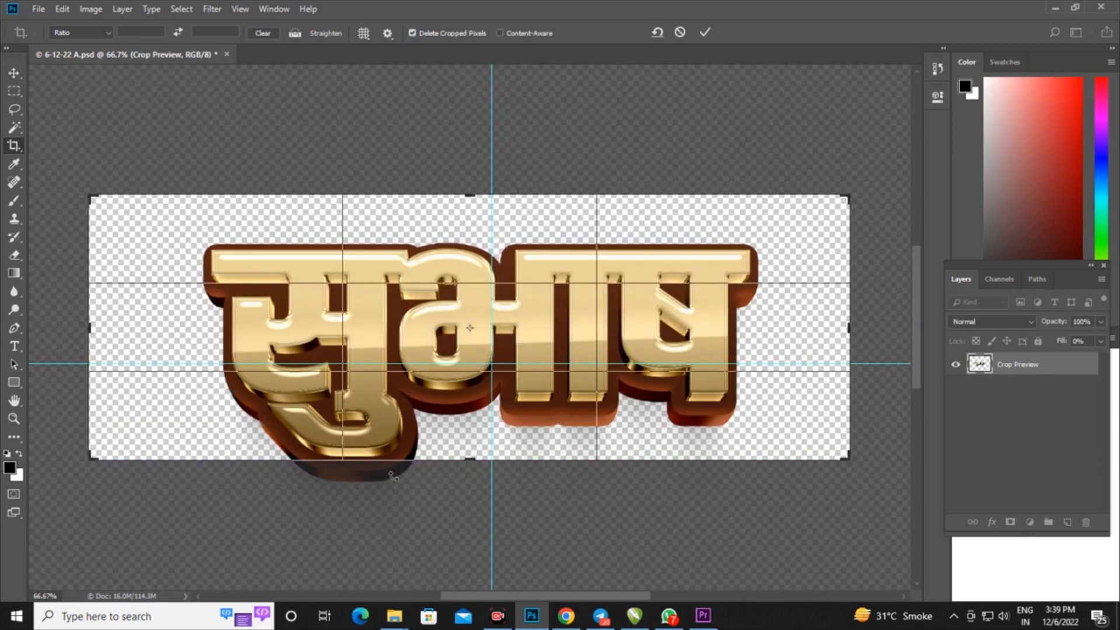
drag(474, 459, 474, 482)
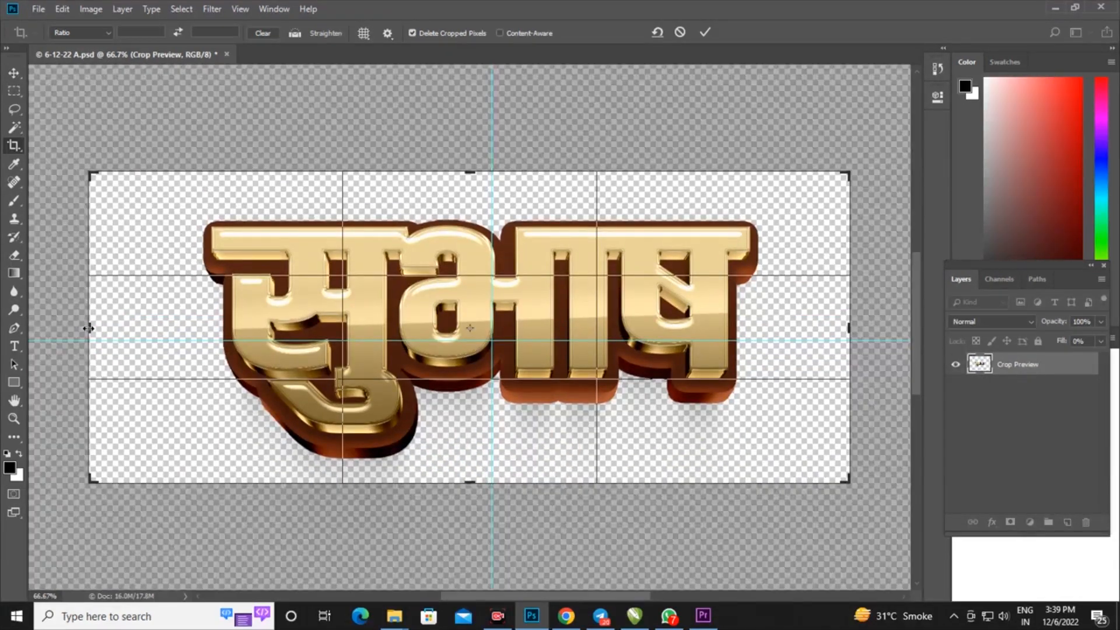
drag(90, 339, 133, 338)
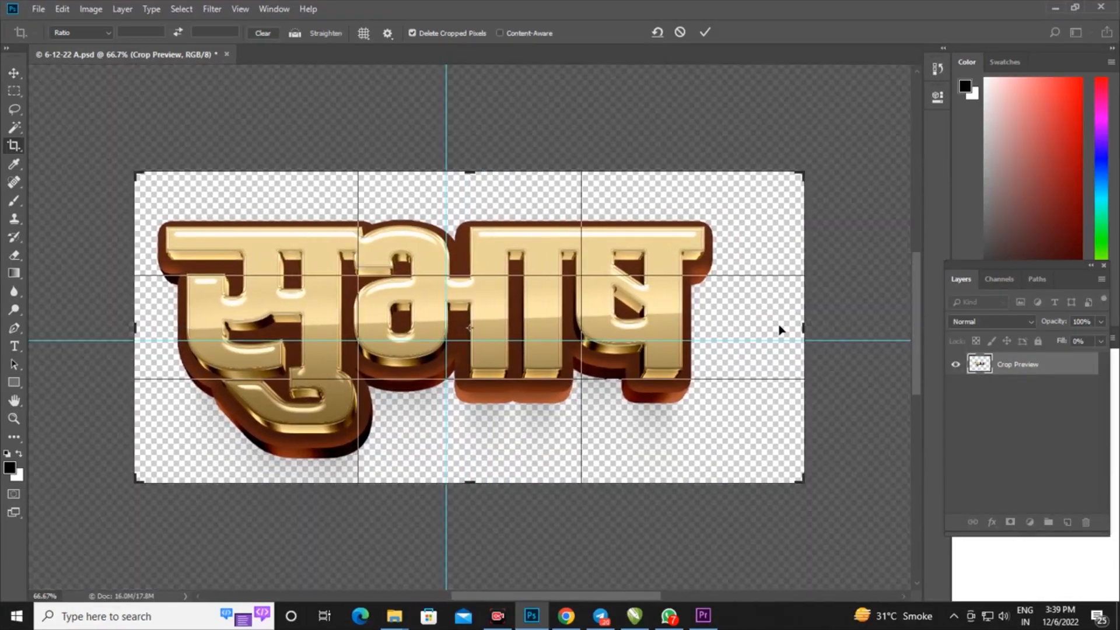
drag(801, 328, 766, 329)
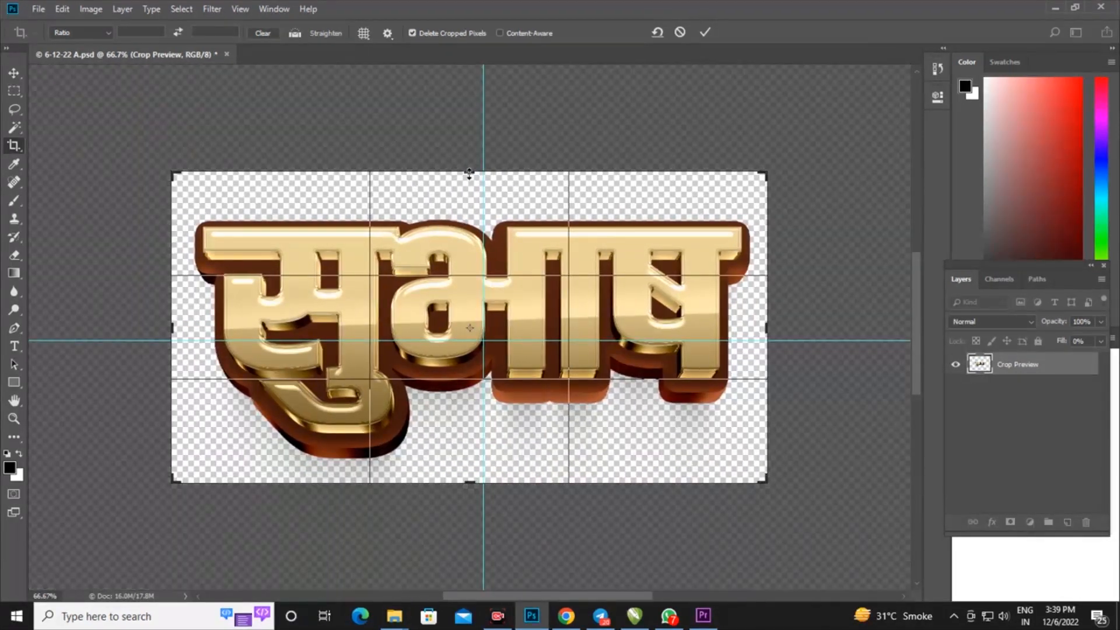
drag(470, 174, 471, 194)
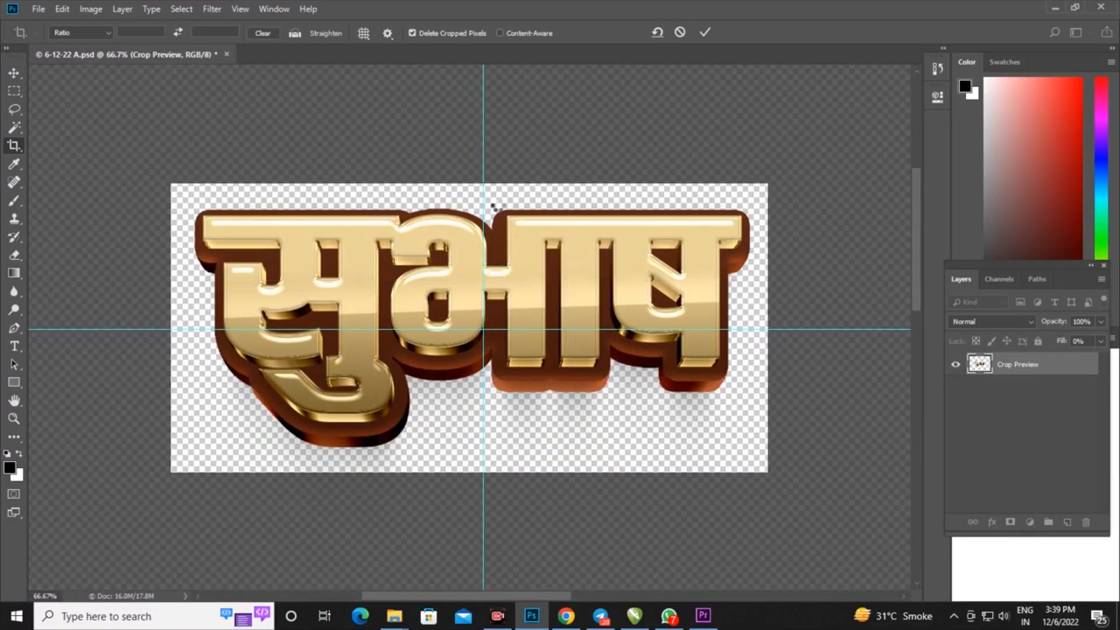
key(Return)
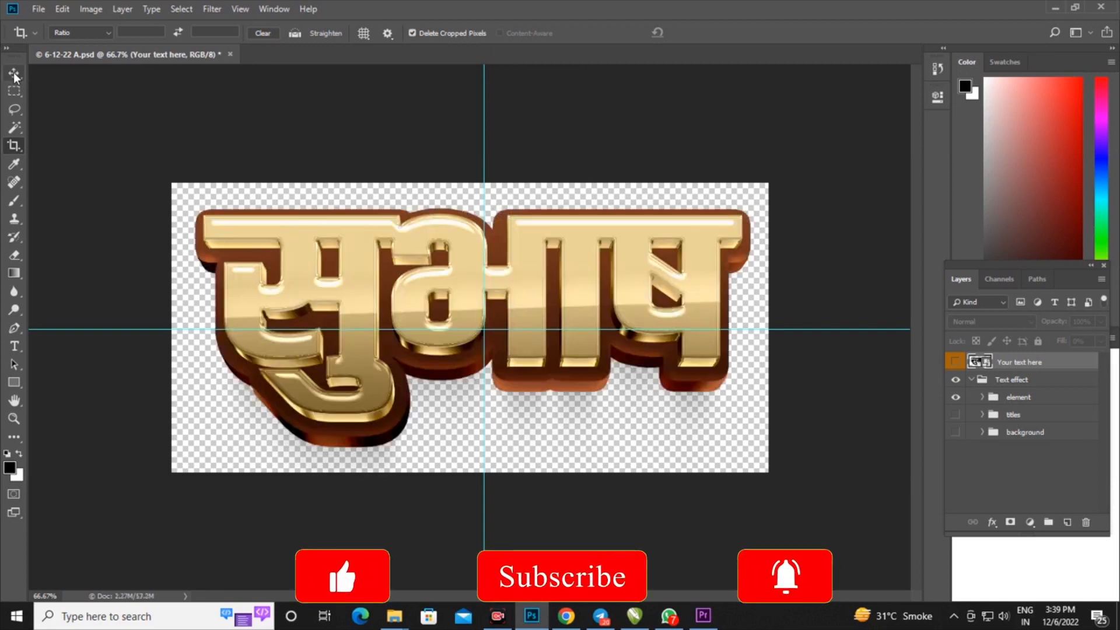
click(14, 74)
Save a PNG copy of the cropped design in Downloads as 01 with the large file size (fastest saving) option
click(40, 9)
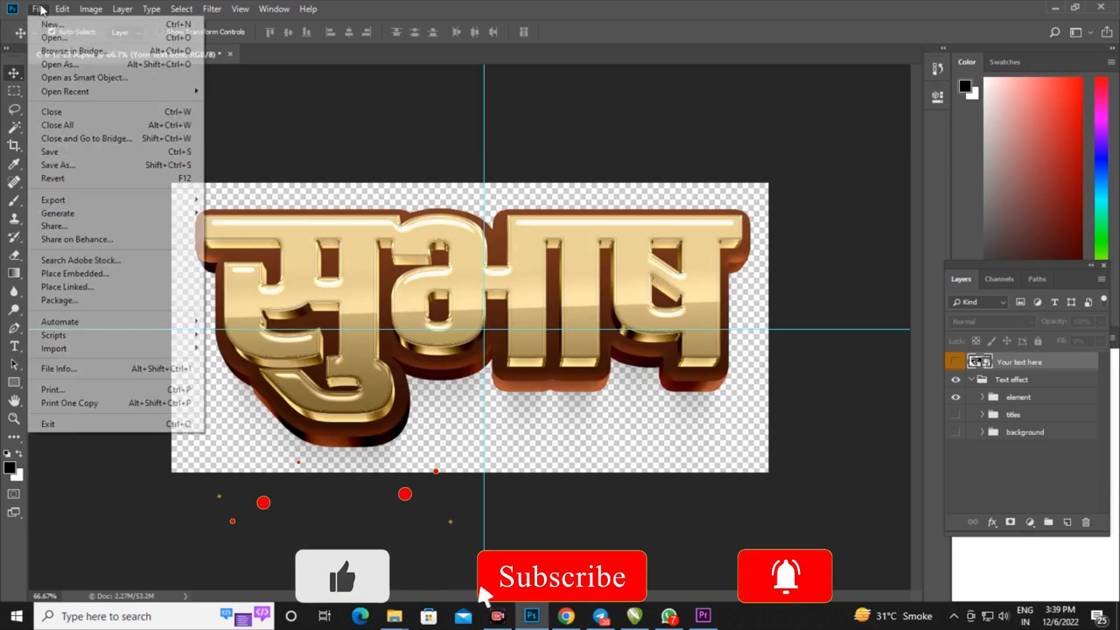
click(236, 269)
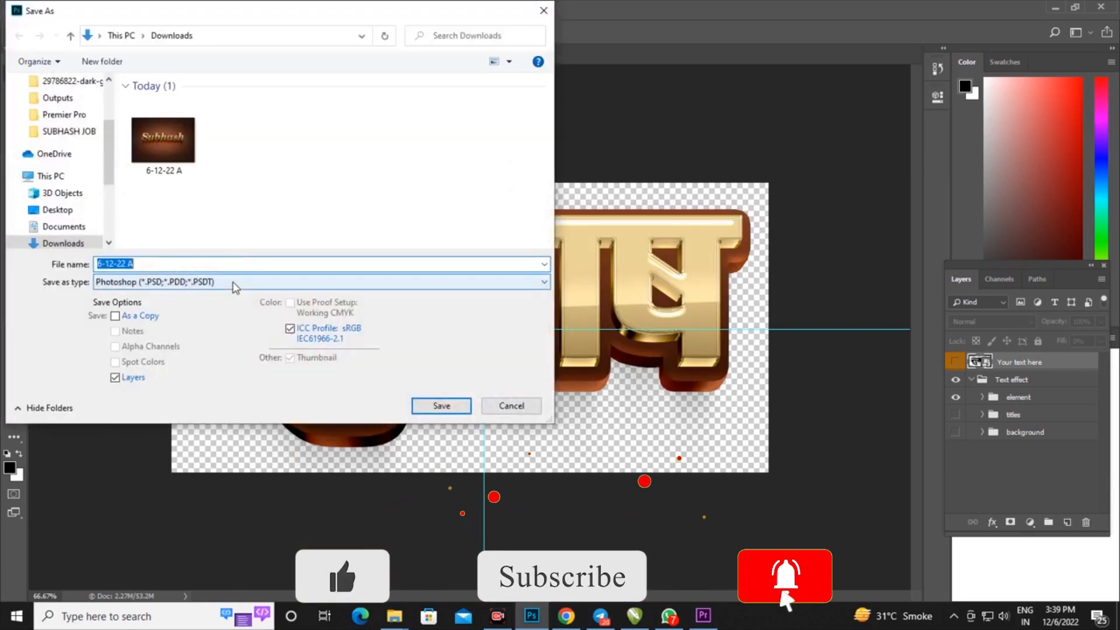
click(233, 281)
click(175, 463)
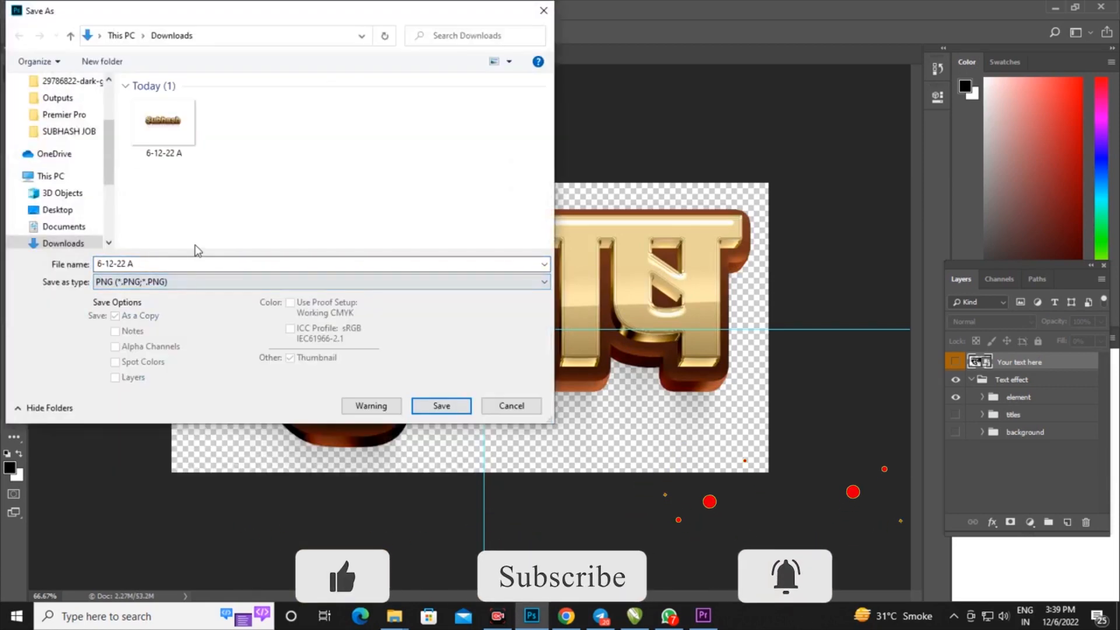
click(154, 264)
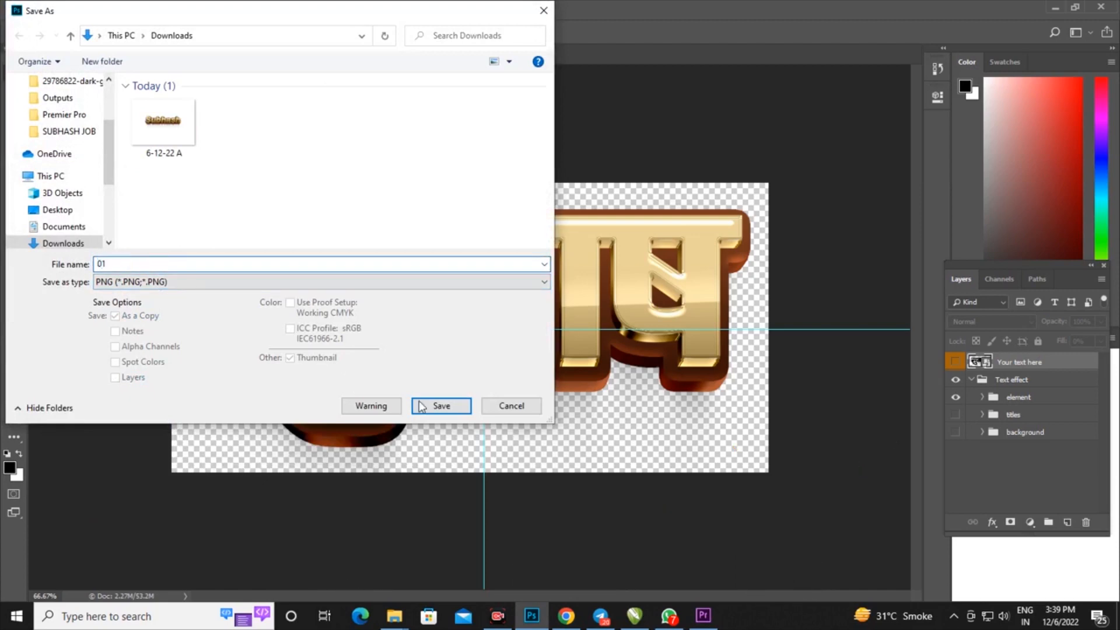
click(456, 407)
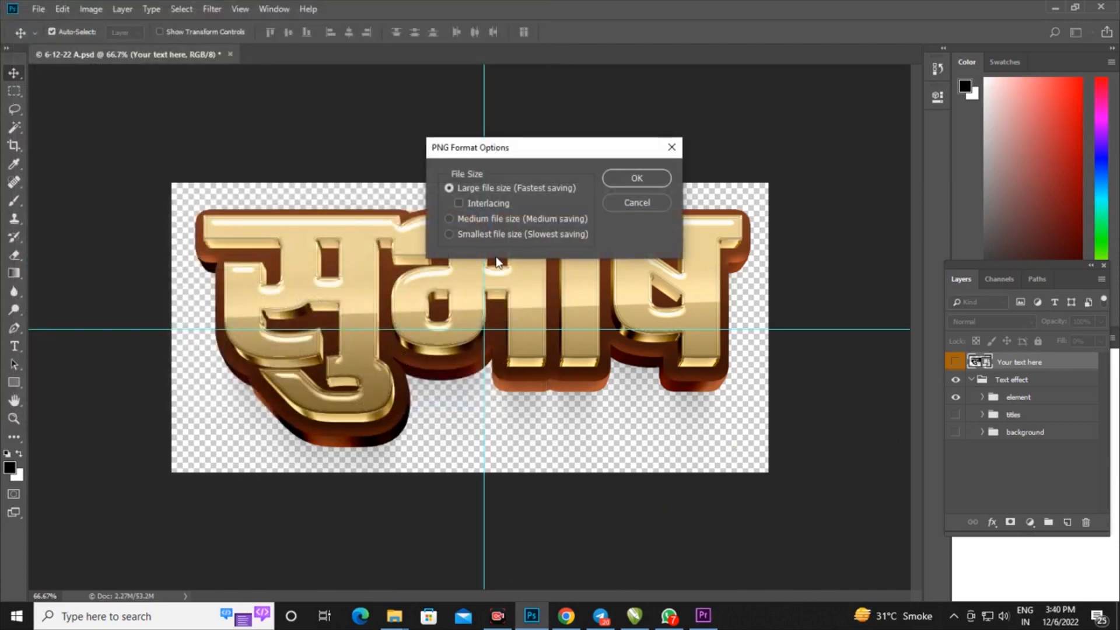
click(609, 186)
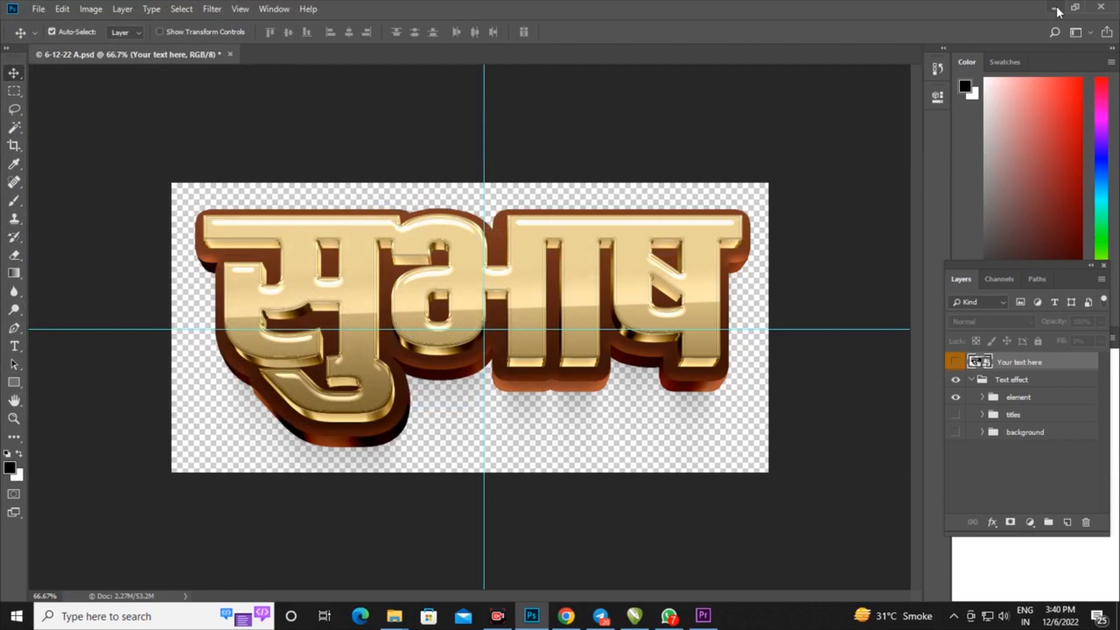
Bring the 01 PNG from the Downloads folder into the open CorelDRAW document
click(1055, 8)
click(1039, 11)
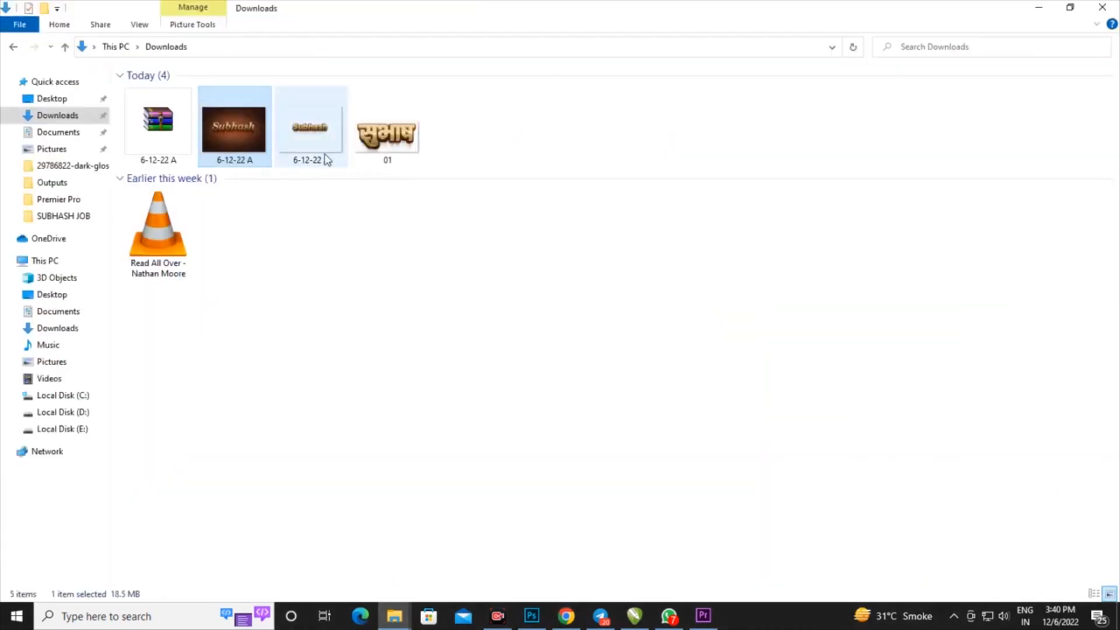
drag(388, 131, 633, 252)
scroll(595, 245, up, 2)
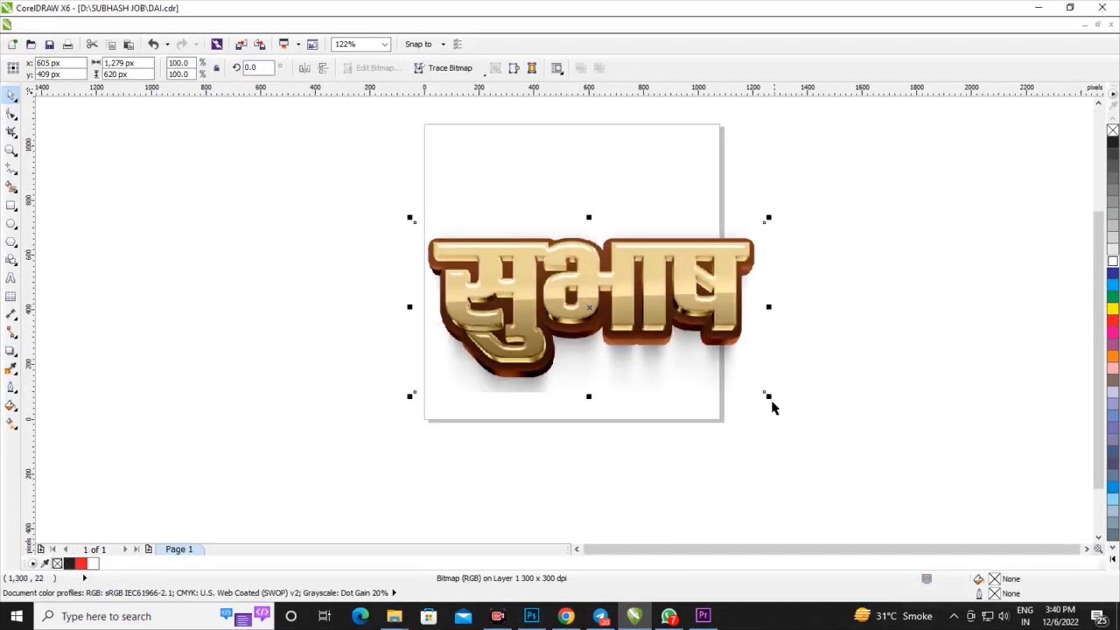
Scale the imported PNG to about 70.7%, roughly 904 by 438 px, and place it within the page
drag(769, 396, 716, 369)
drag(605, 272, 582, 246)
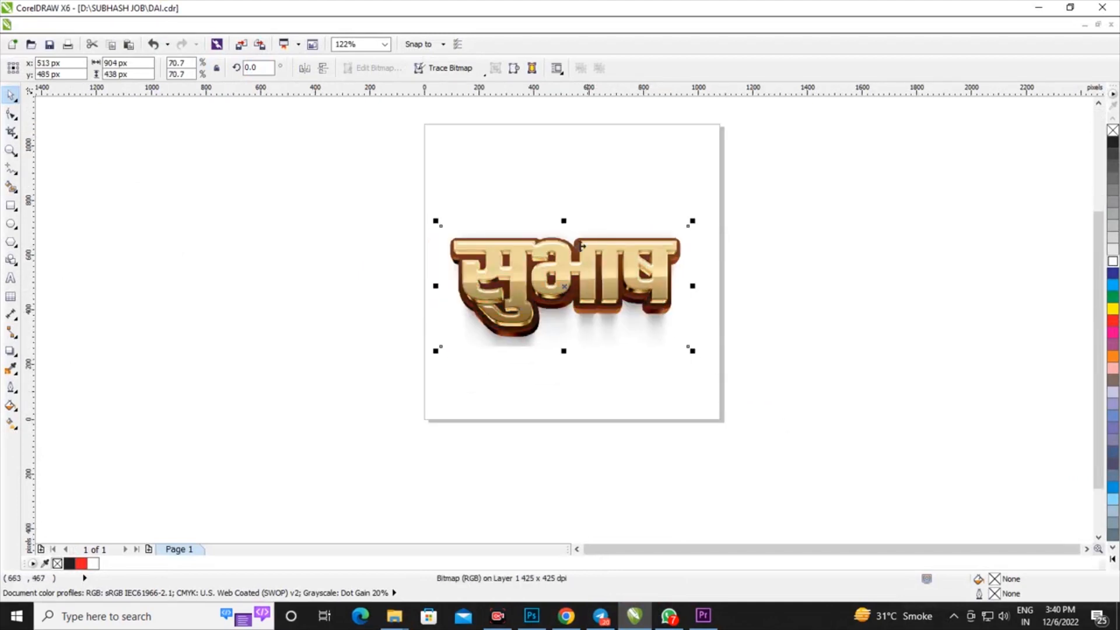
click(313, 116)
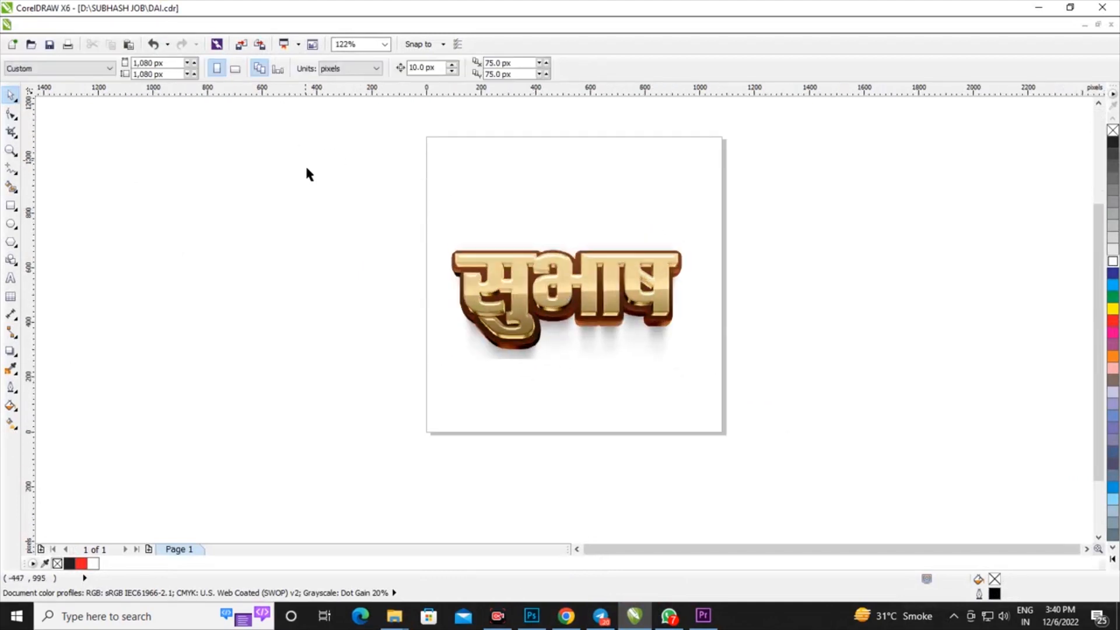
Add a page-sized 1,080 px square rectangle behind the gold text and fill it with C40 M40 Y0 K60
double_click(11, 205)
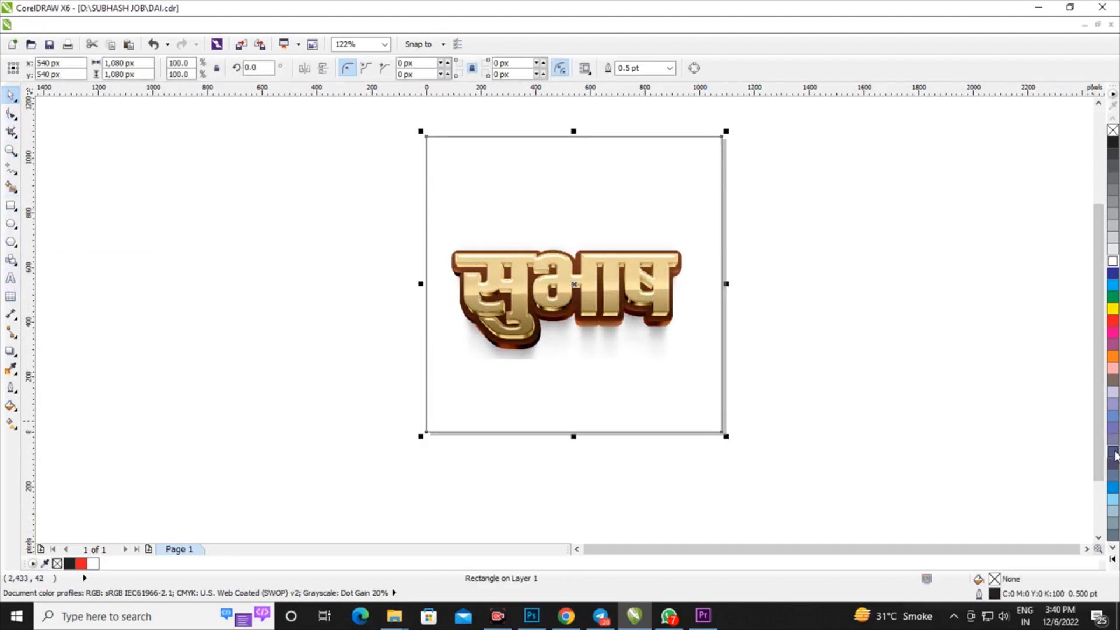
click(1114, 461)
scroll(633, 273, up, 3)
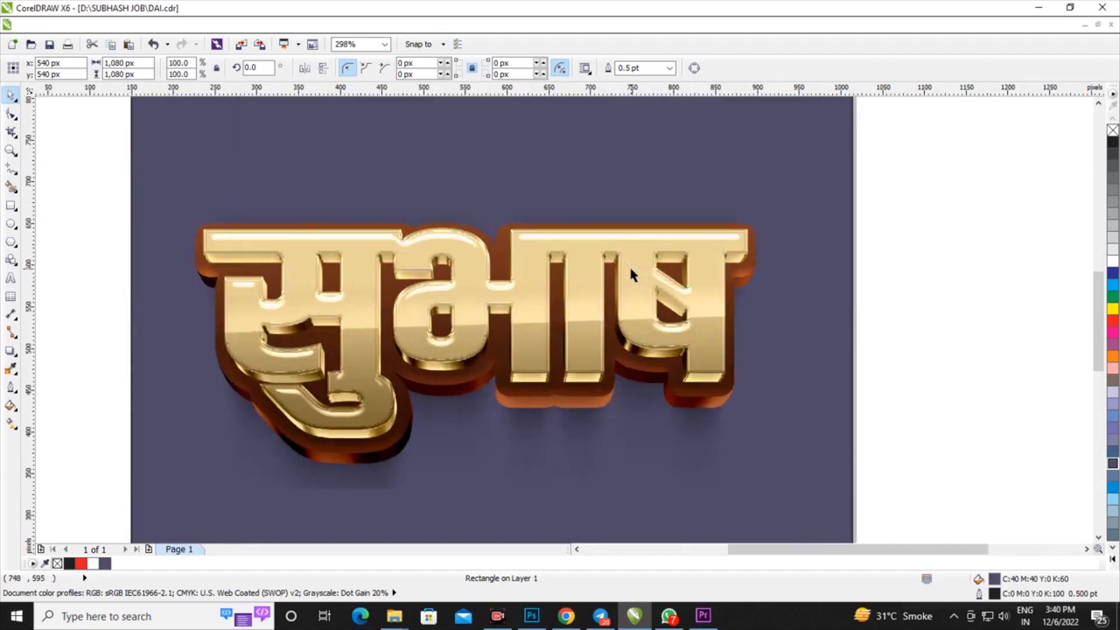
Try blue C60 M40 Y0 K40, purple C60 M60 Y0 K0 and dark C40 M40 Y0 K60 fills on the background rectangle
click(1115, 454)
scroll(675, 372, down, 4)
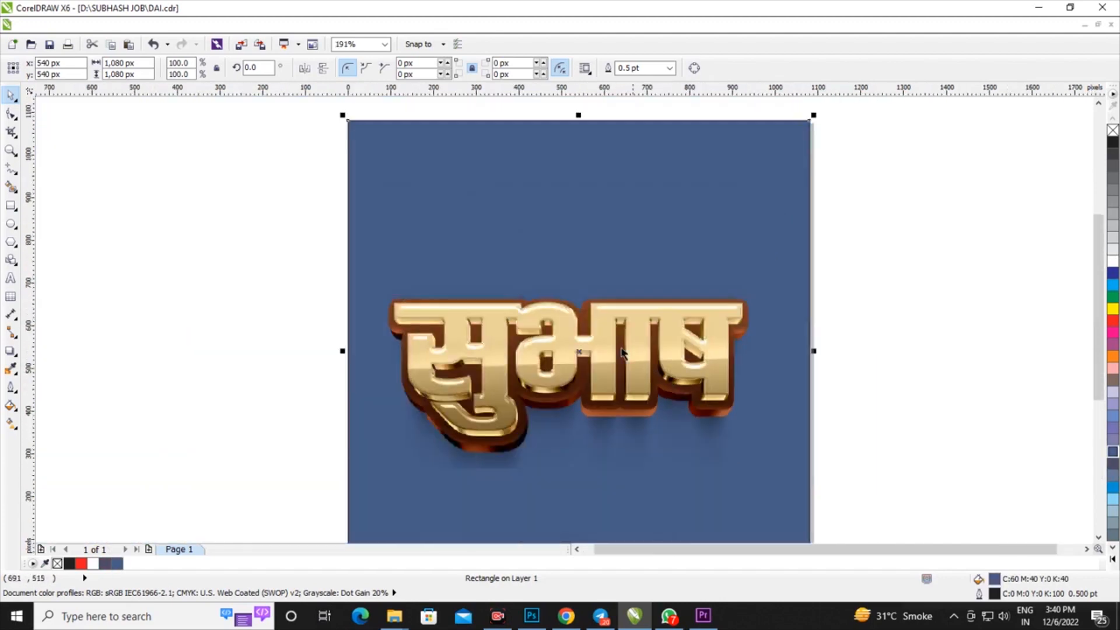
click(1114, 428)
scroll(646, 370, up, 4)
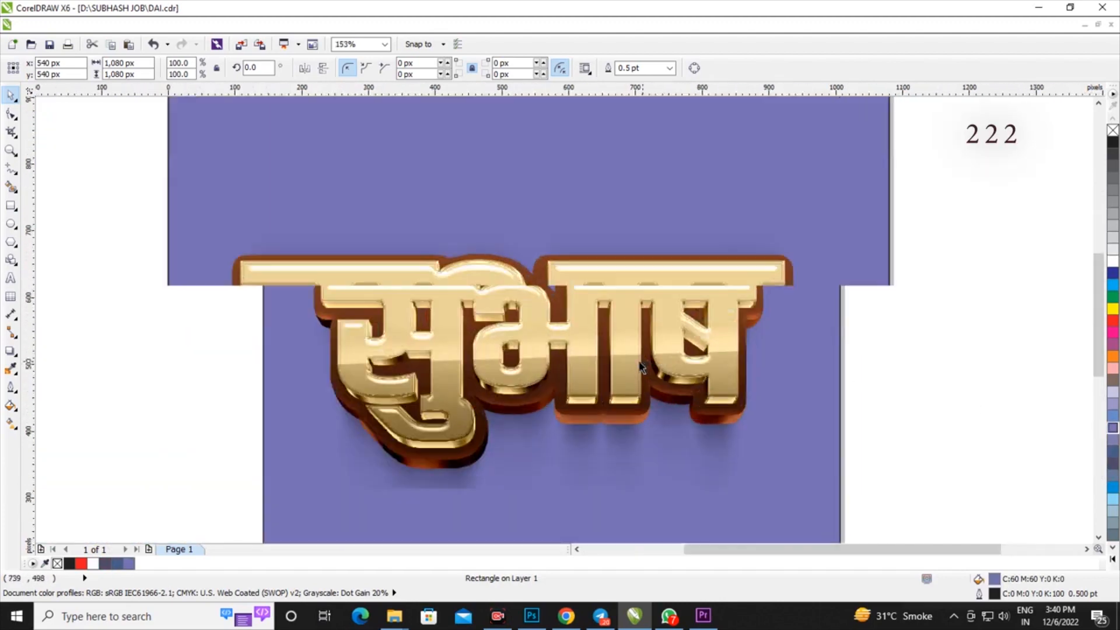
scroll(590, 286, down, 2)
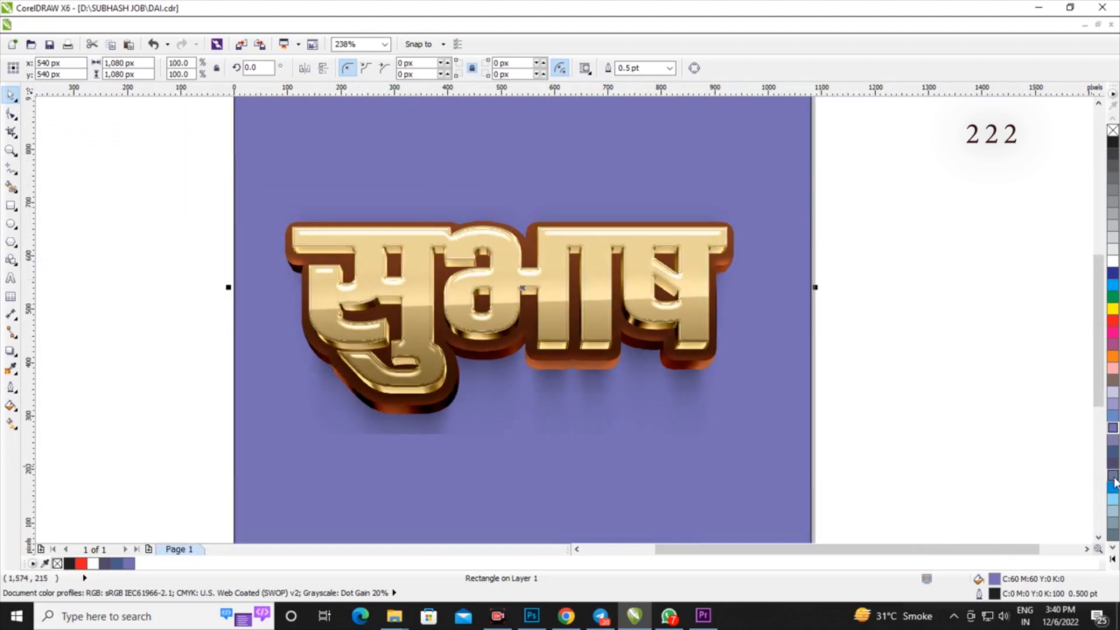
click(1113, 463)
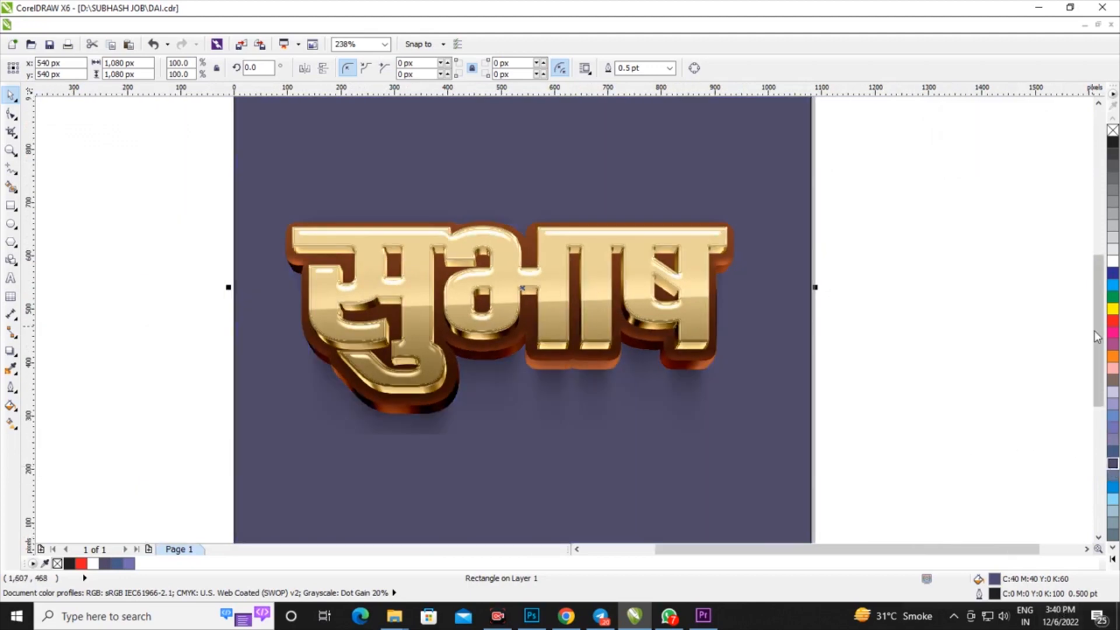
Fill the background rectangle with red, C20 M100 Y100 K18
click(1113, 322)
click(1101, 346)
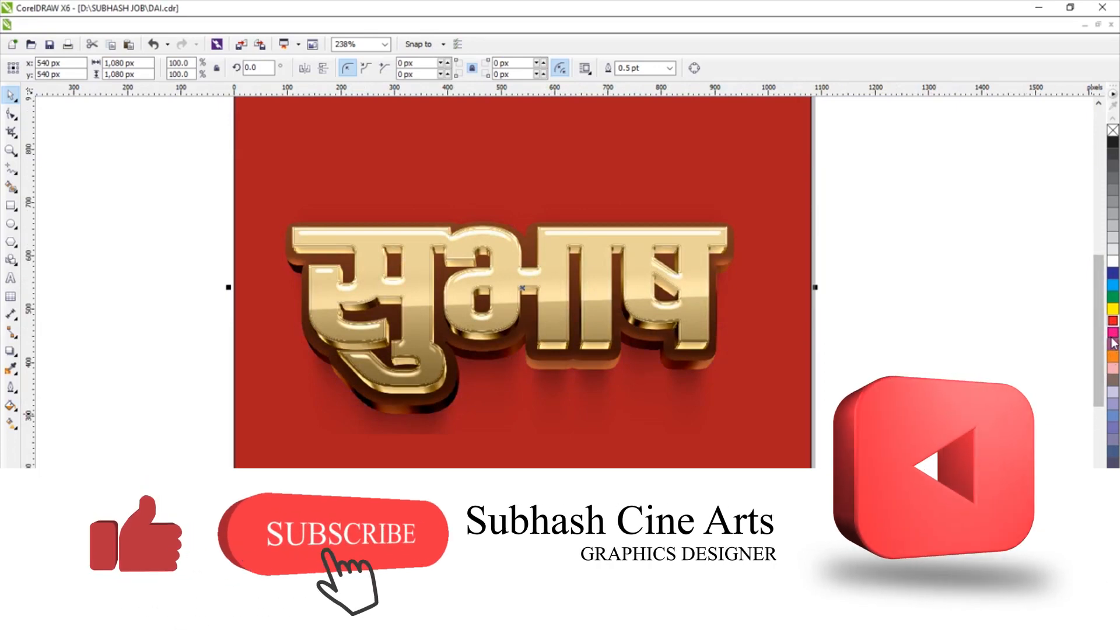
scroll(569, 322, down, 3)
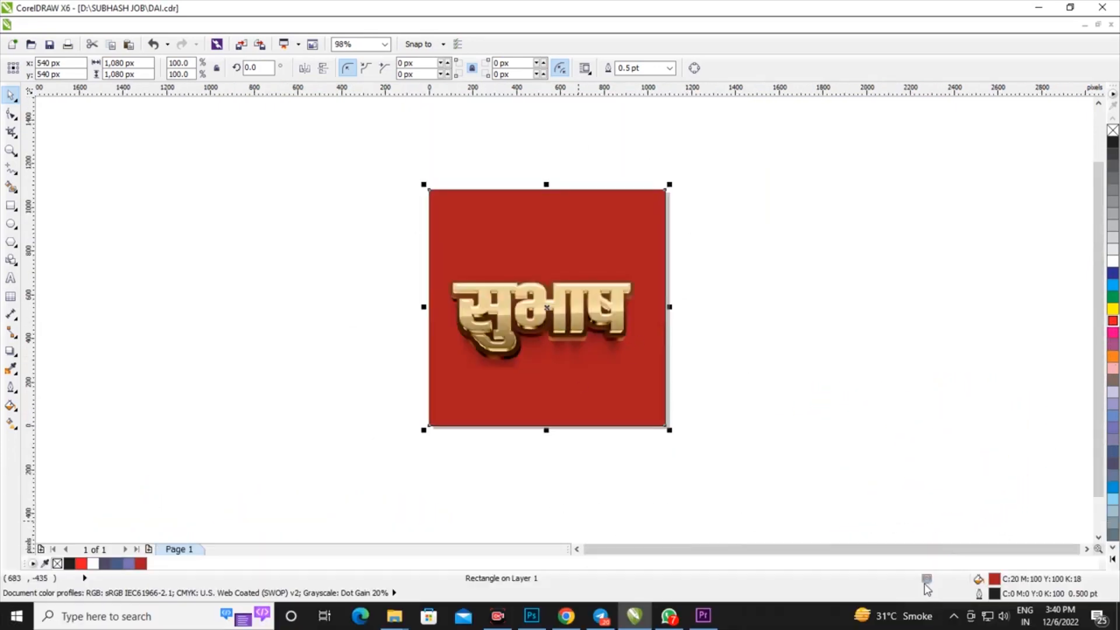